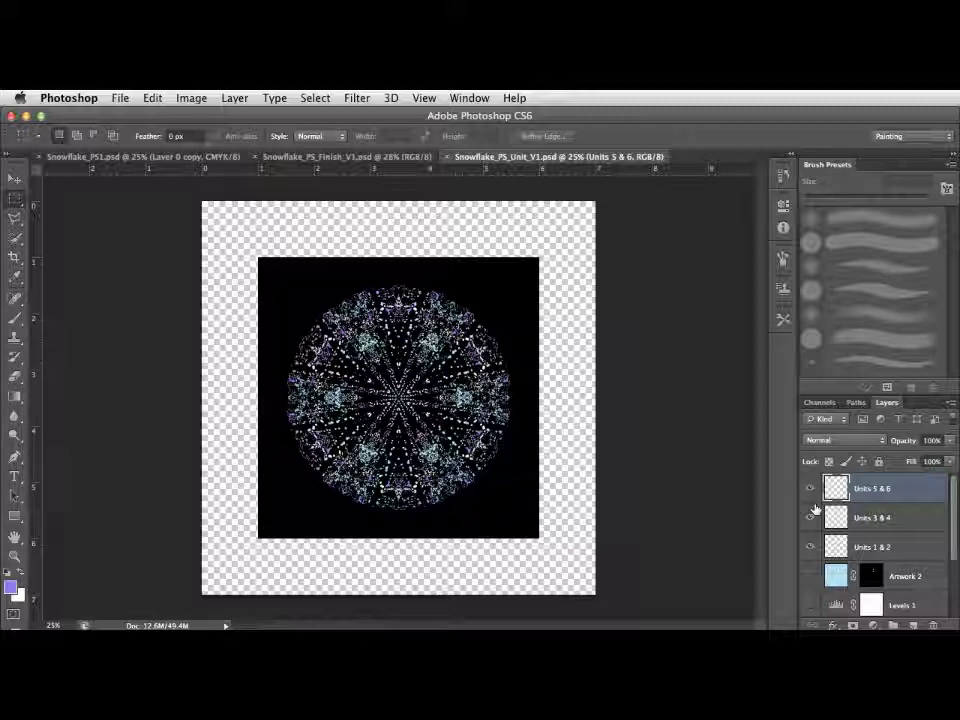
Save a copy as Snowflake_PS_Unit_SO.psd by replacing V1 with SO, keeping the default format options
key("super+shift+s")
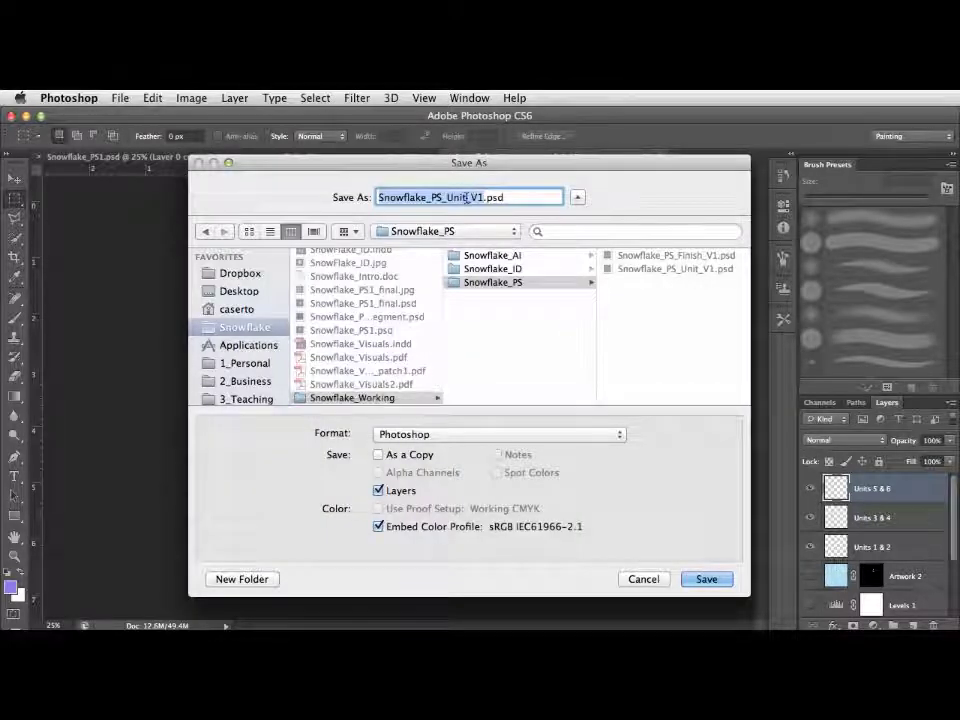
left_click(453, 197)
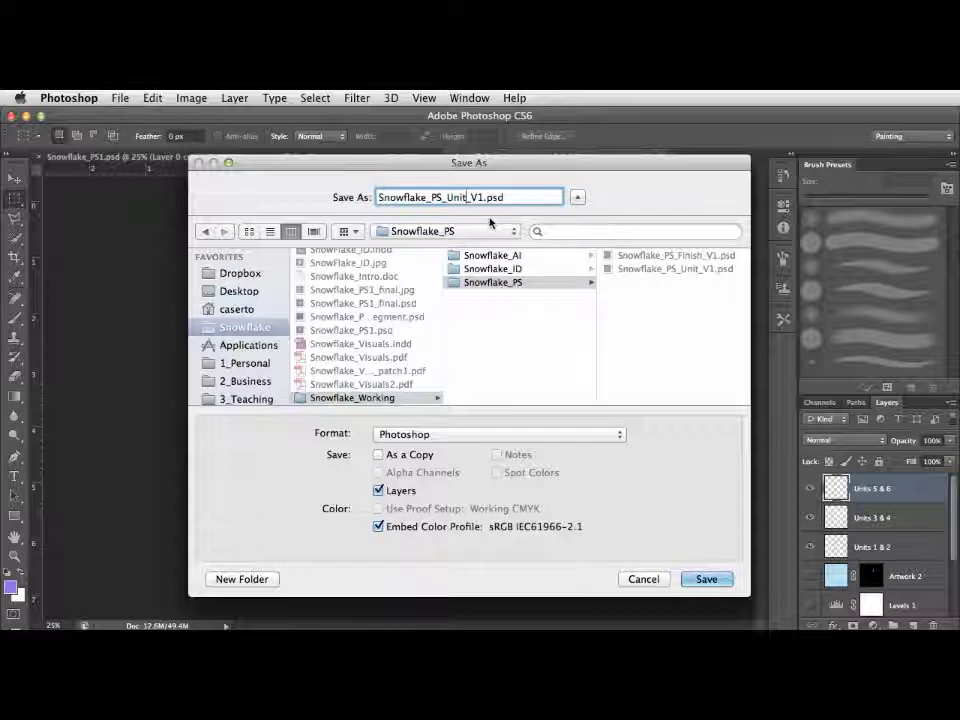
left_click_drag(470, 198, 483, 197)
type("56")
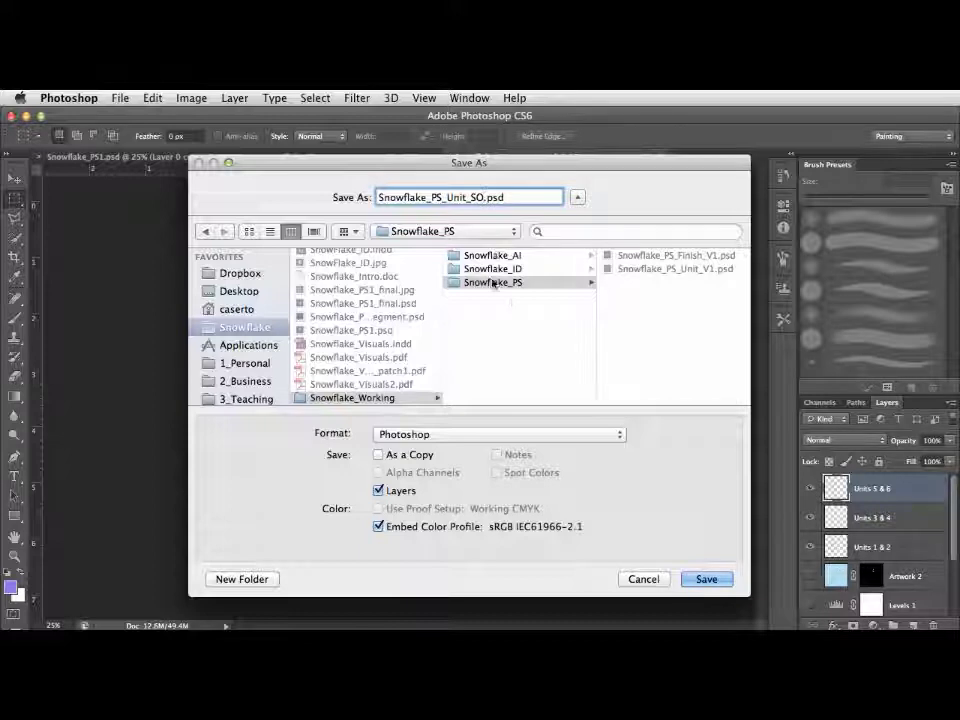
left_click(707, 580)
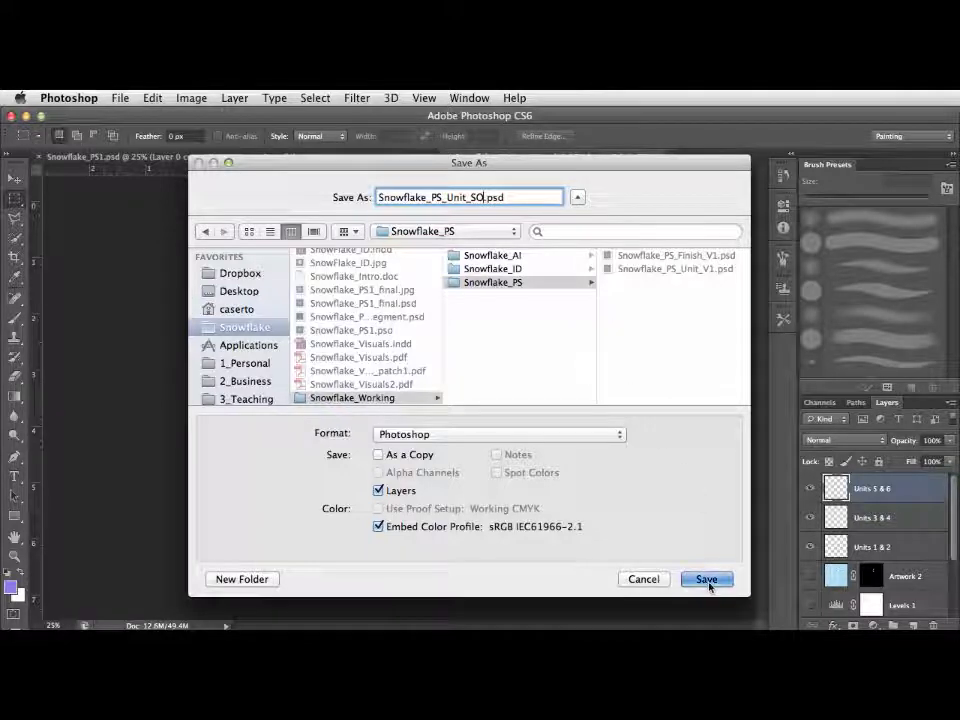
left_click(561, 354)
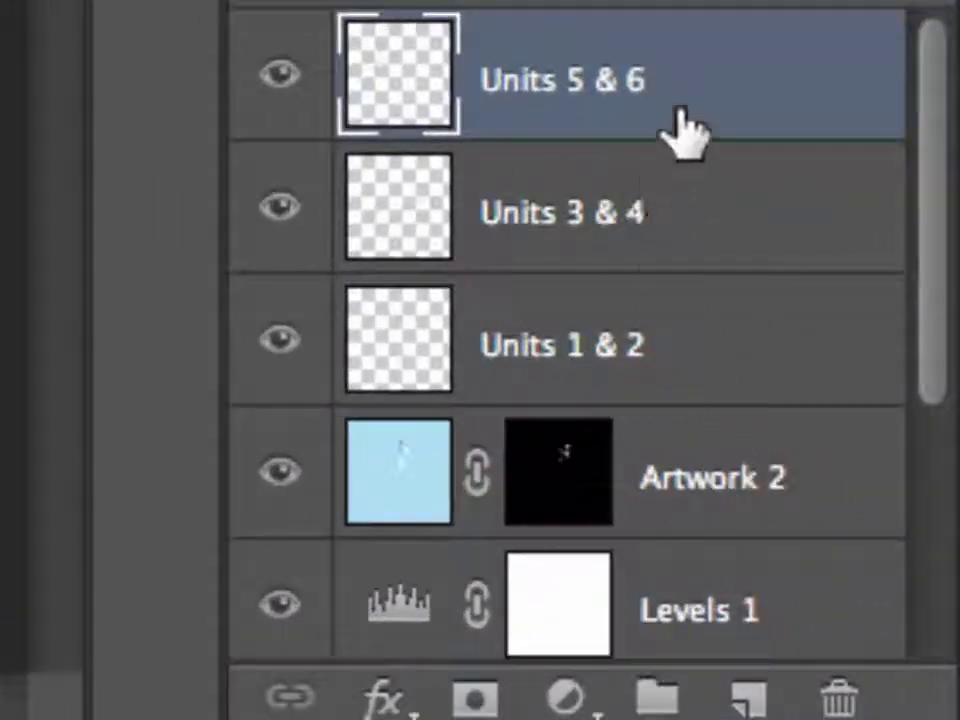
Select the Units 1 & 2, 3 & 4 and 5 & 6 layers and delete them
left_click(714, 379, "shift")
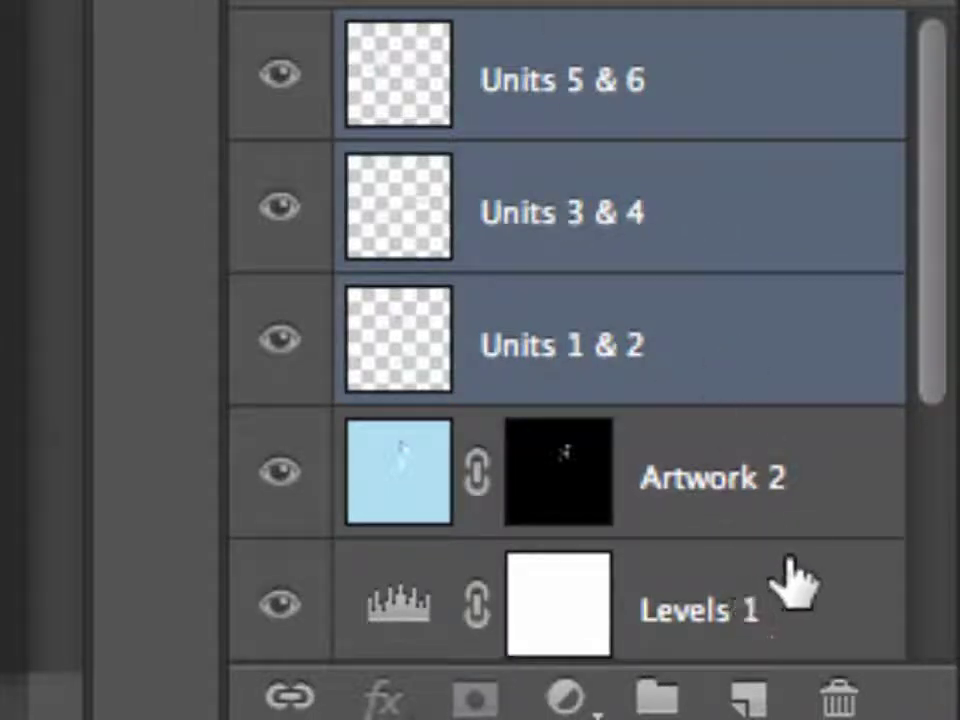
left_click(790, 615, "shift")
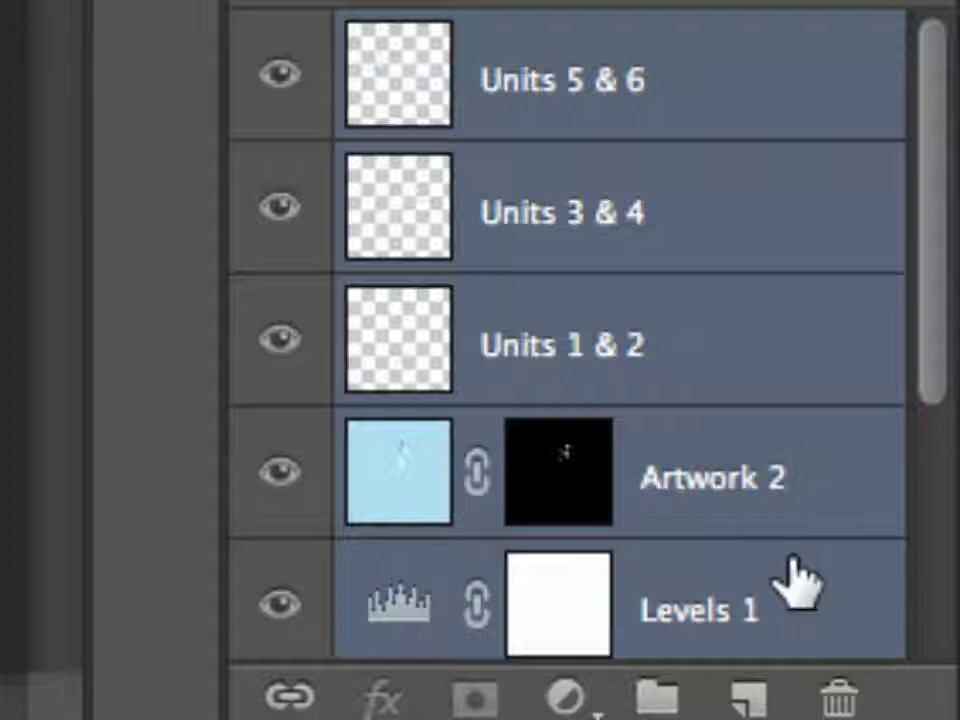
left_click(853, 489, "ctrl")
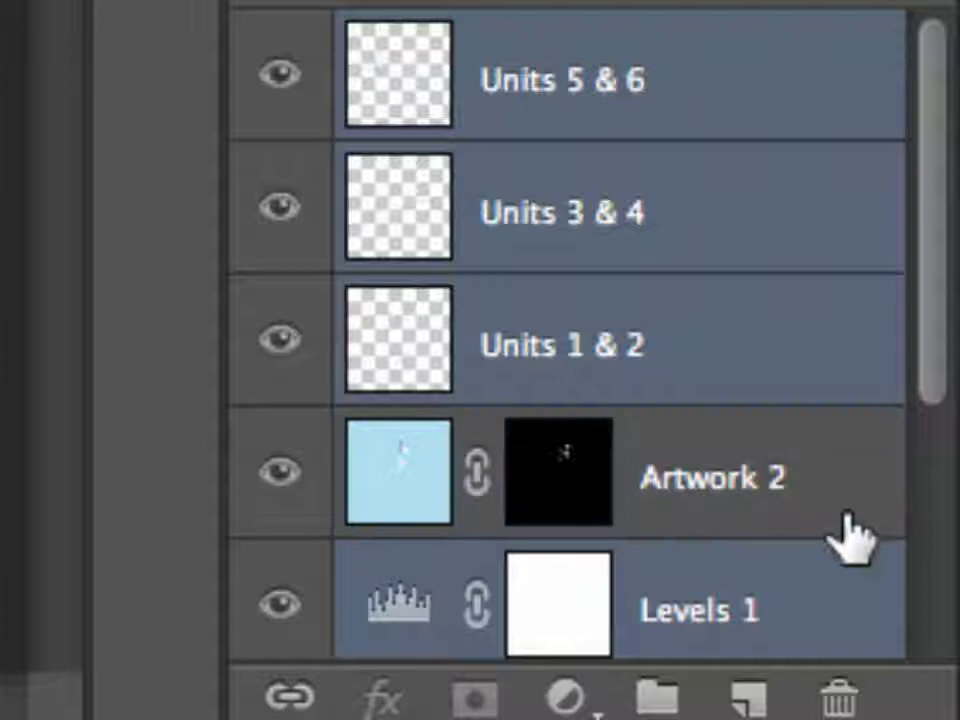
left_click(808, 608, "ctrl")
scroll(803, 615, "down", 4)
scroll(803, 615, "up", 4)
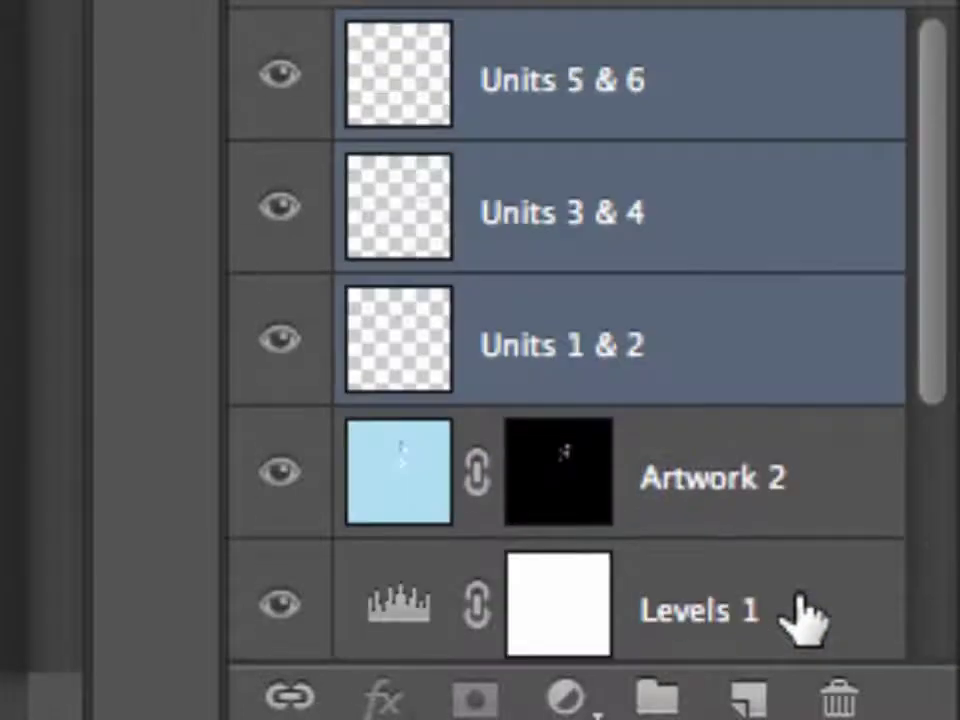
left_click(841, 703)
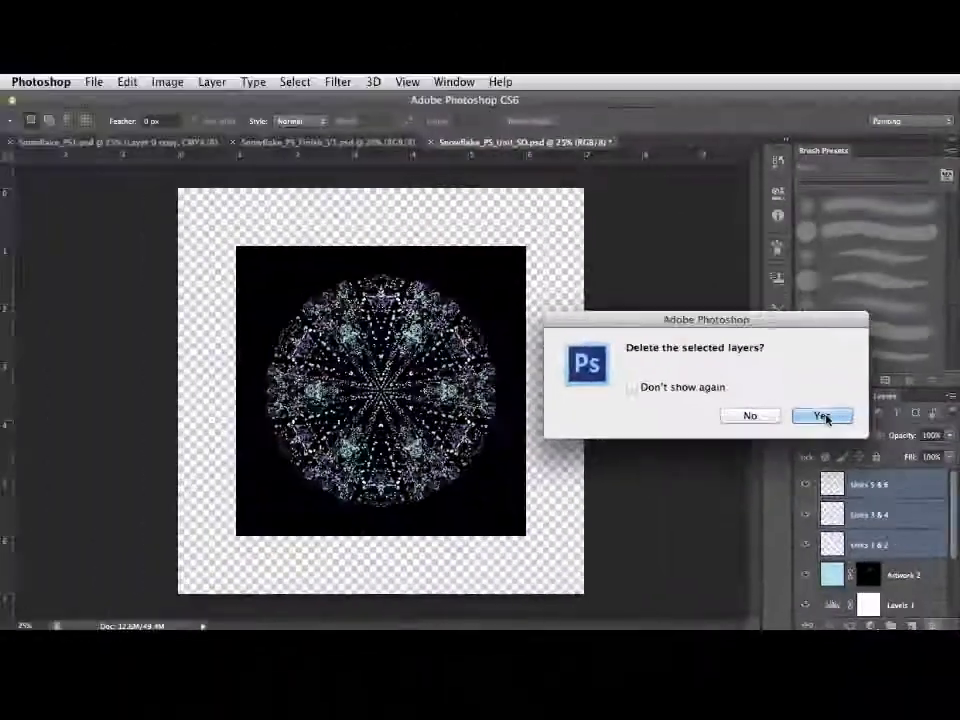
left_click(823, 416)
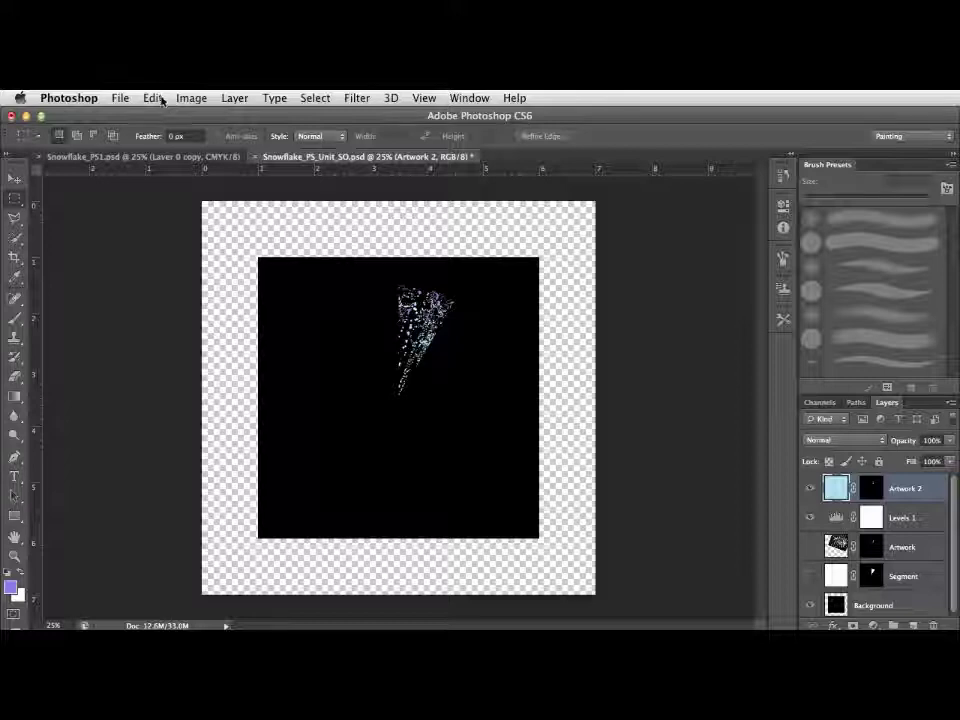
Save the single-segment document as Snowflake_PS_Final_SO.psd, replacing Unit with Final
left_click(121, 98)
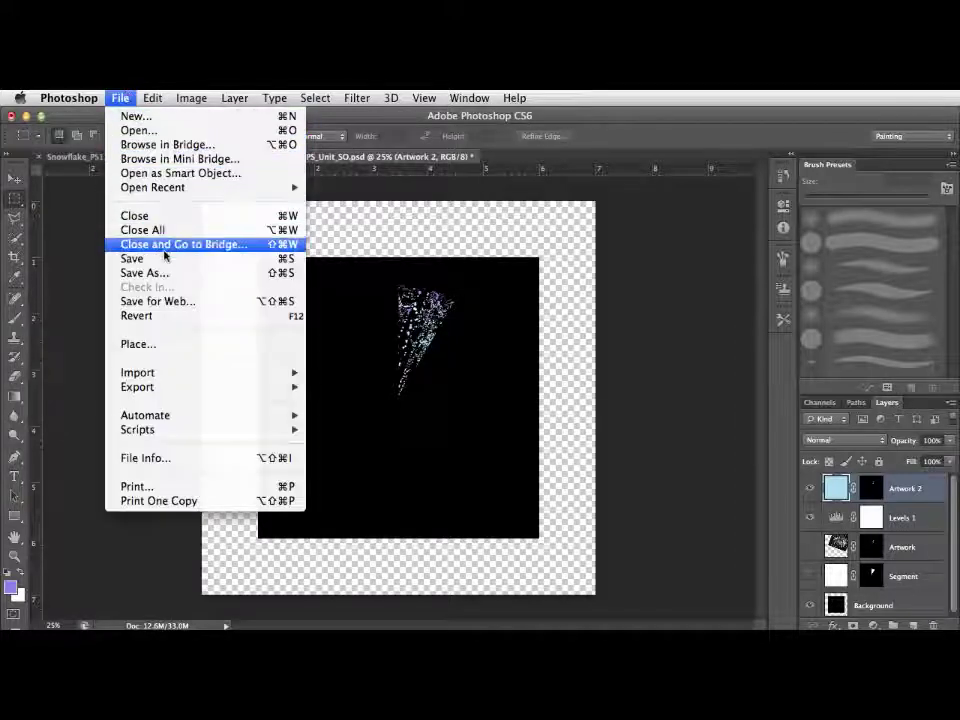
left_click(170, 272)
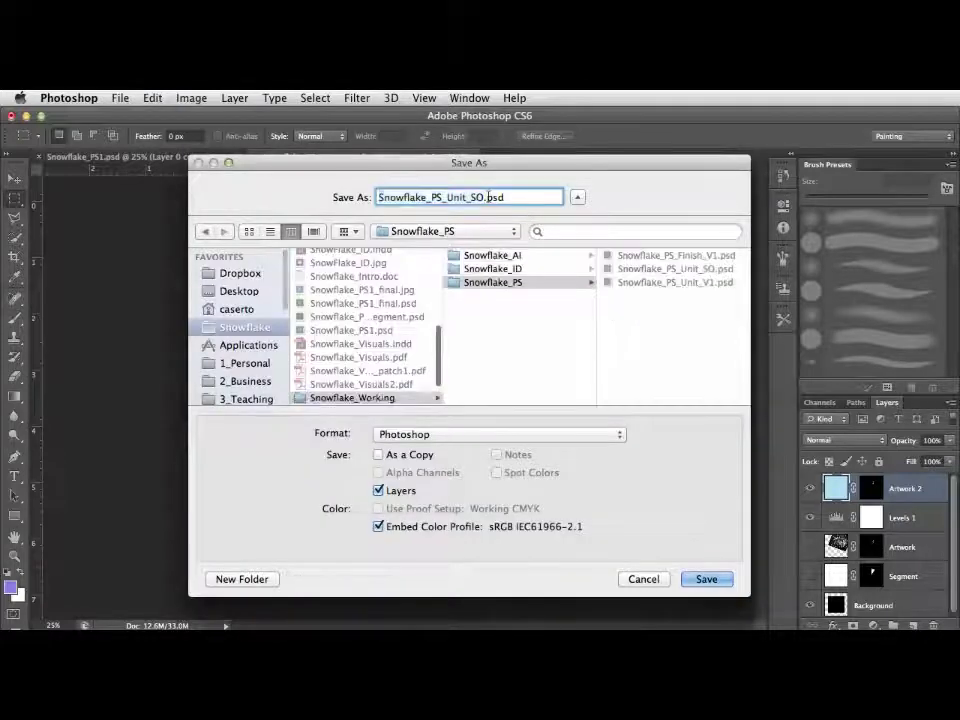
left_click(460, 197)
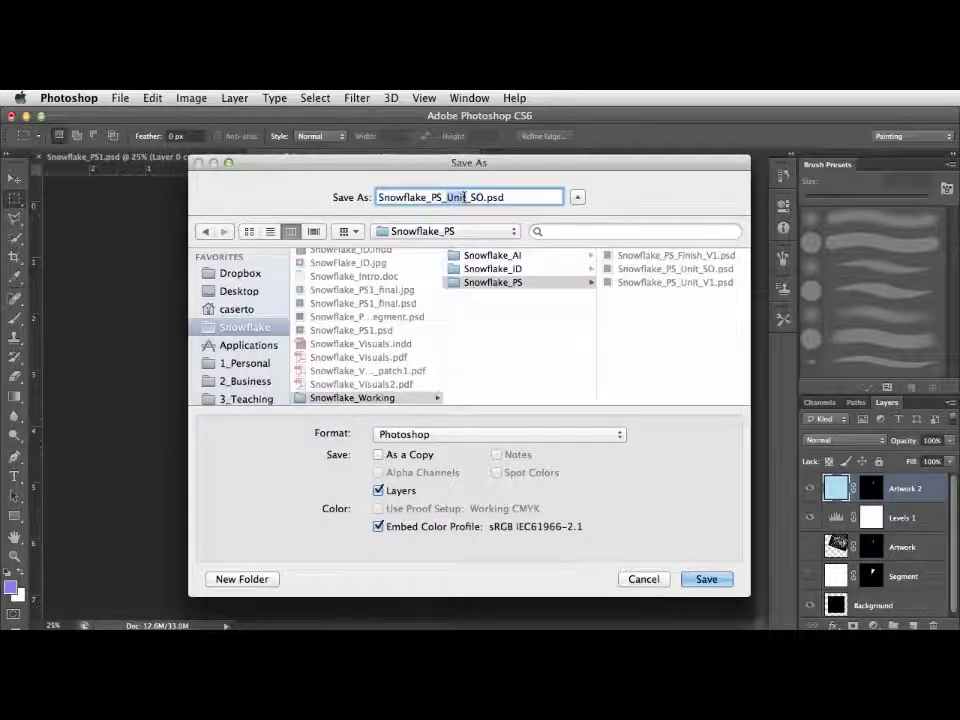
key("BackSpace")
key("BackSpace")
key("BackSpace")
key("BackSpace")
type("Final")
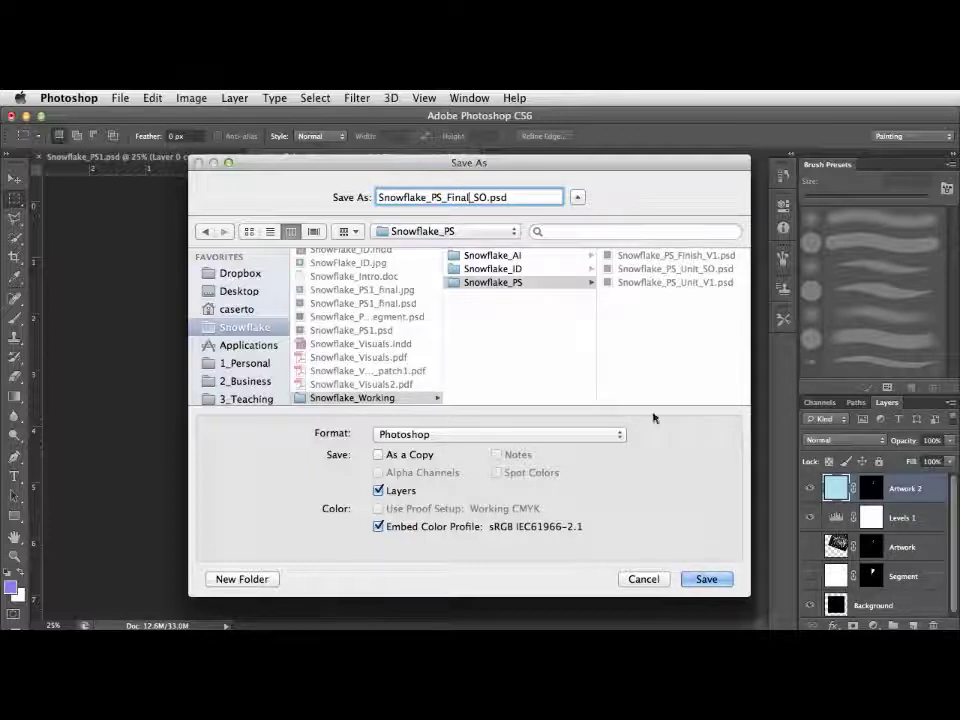
left_click(706, 579)
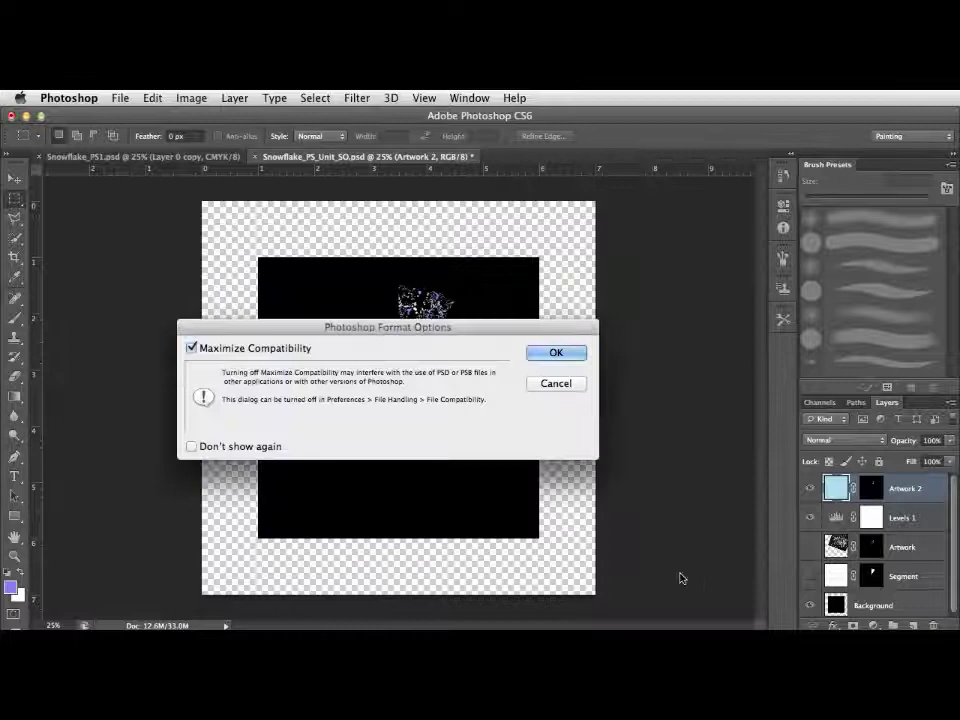
left_click(552, 352)
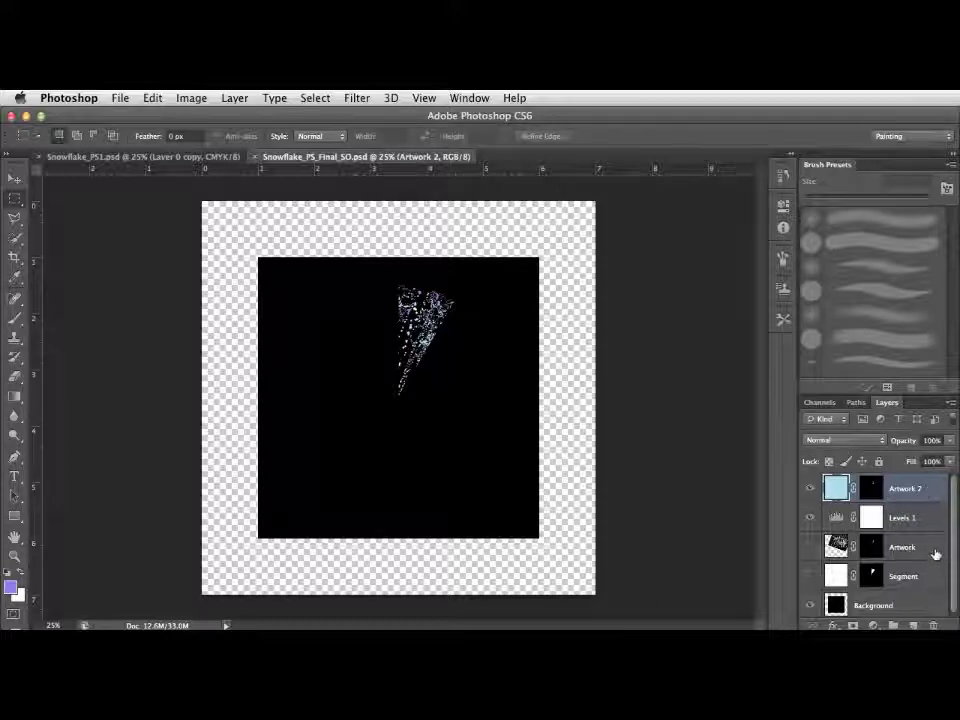
Delete the Artwork 2, Levels 1 and Artwork layers and make the Segment layer visible
left_click(934, 547, "shift")
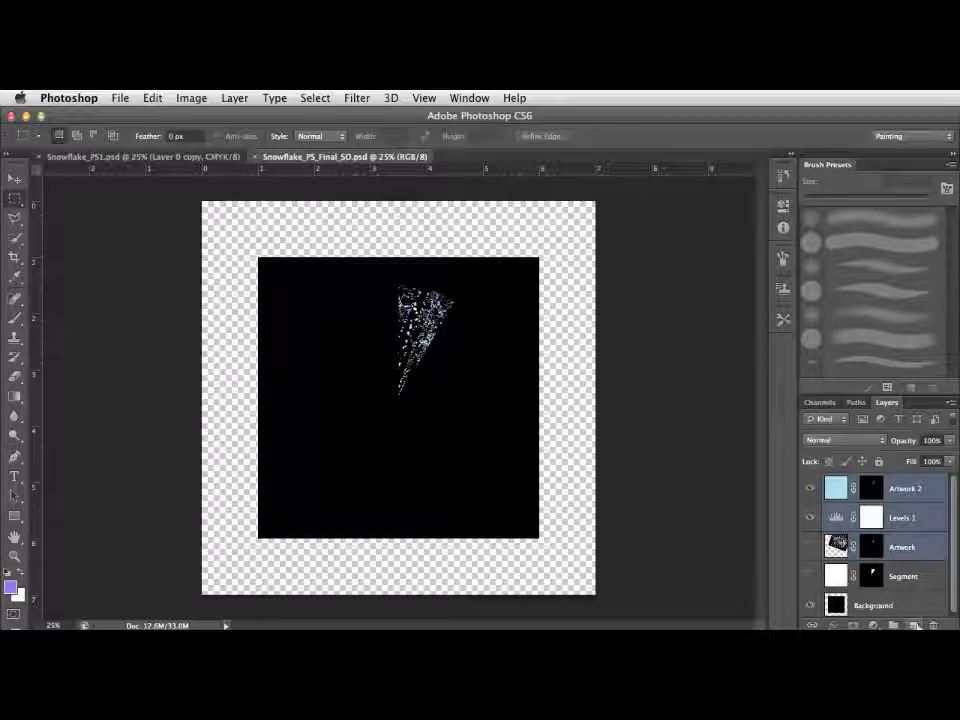
left_click(931, 625)
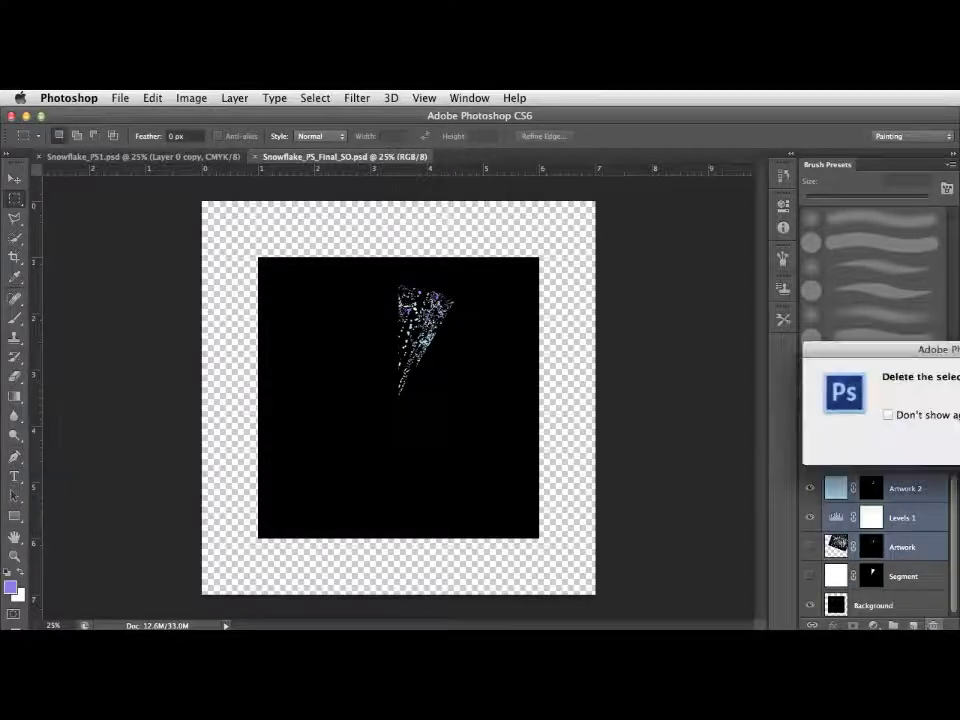
key("Return")
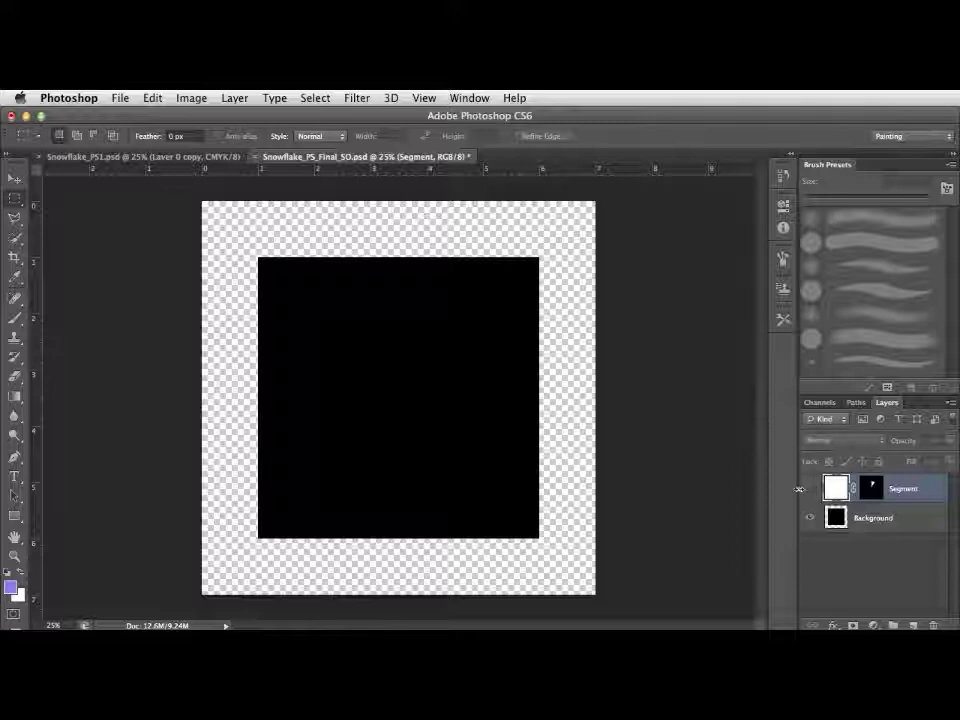
left_click(809, 489)
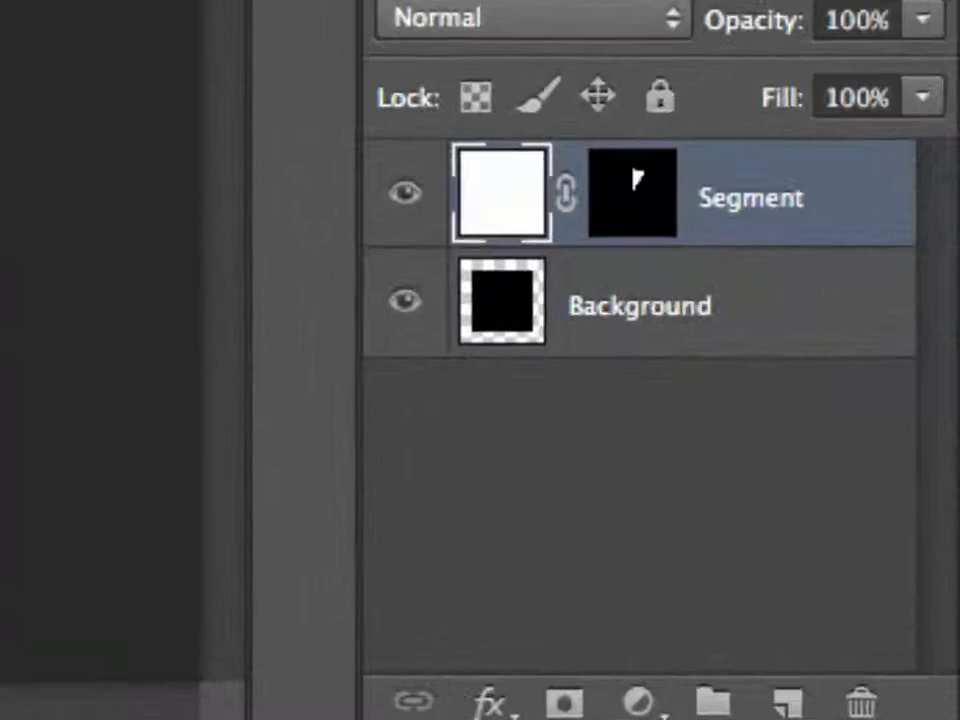
Add a new empty layer above Segment and name it Artwork
left_click(787, 703)
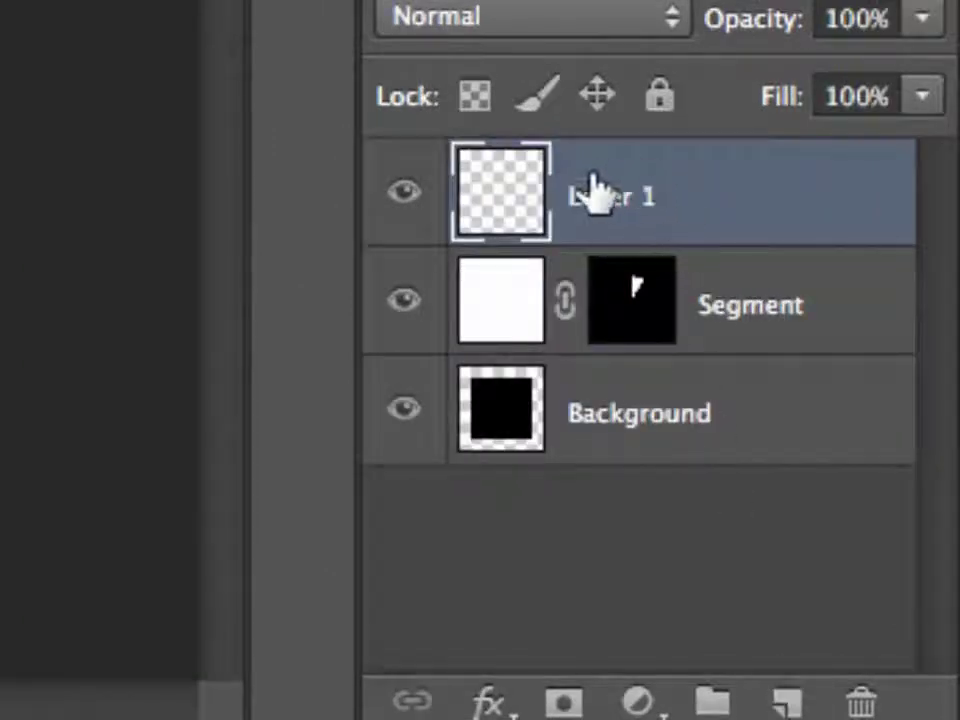
double_click(597, 200)
type("Art")
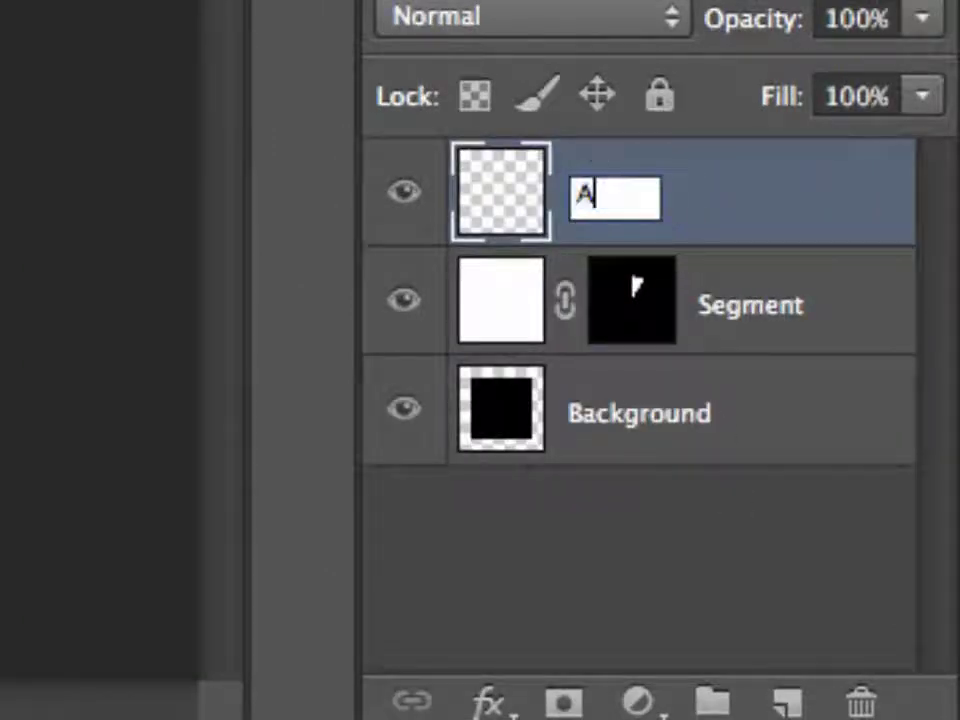
type("work")
key("Return")
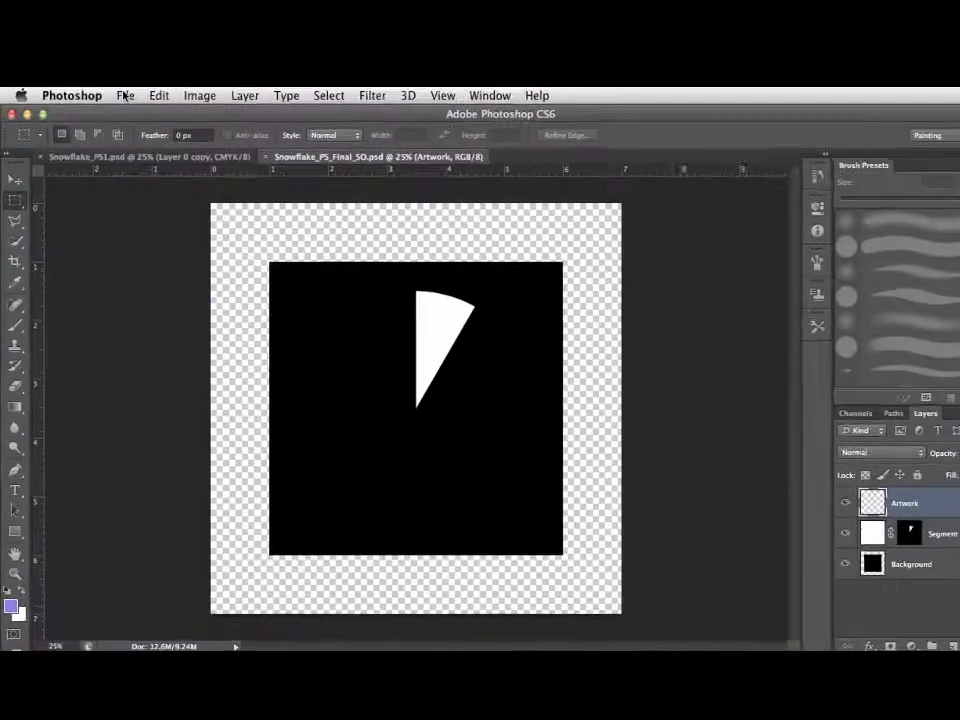
Place Snowflake_PS_Unit_SO.psd from the Snowflake_PS folder as a smart-object layer
left_click(124, 94)
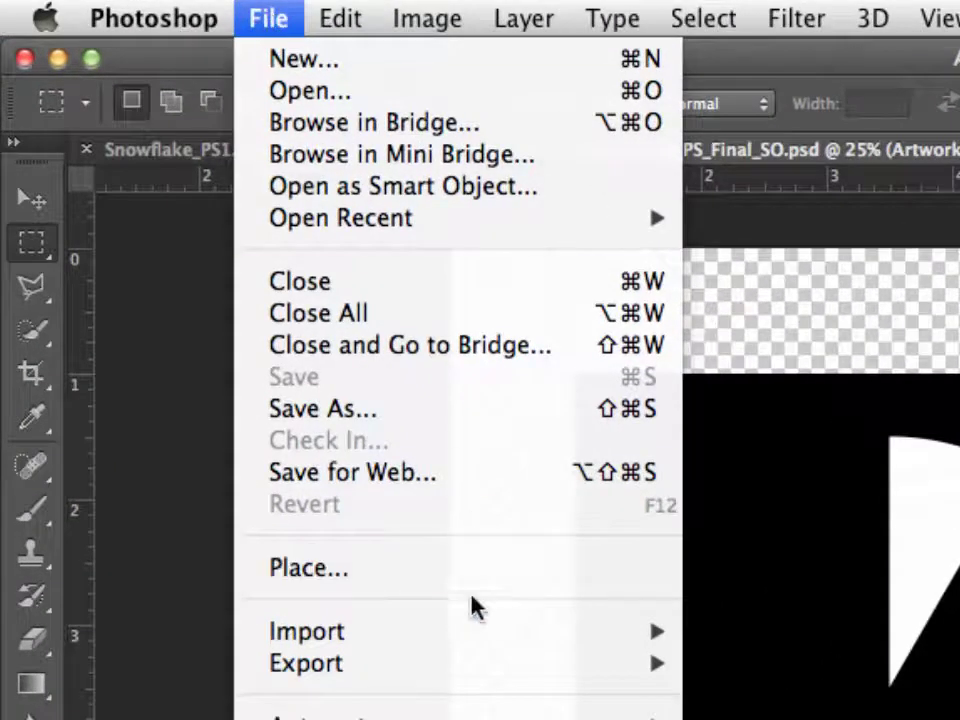
left_click(493, 568)
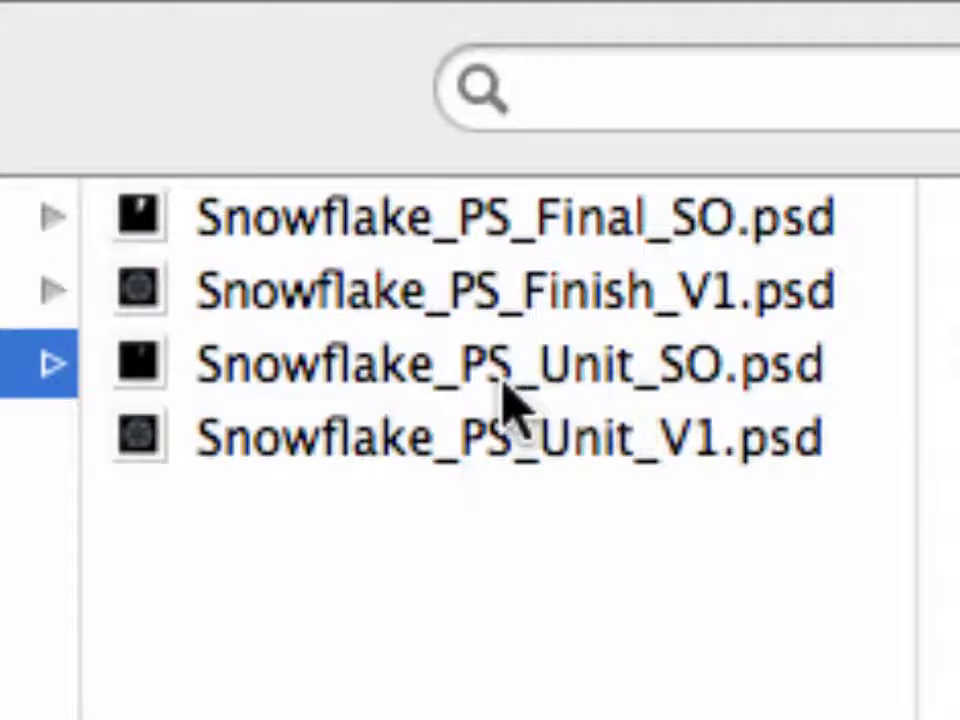
left_click(667, 390)
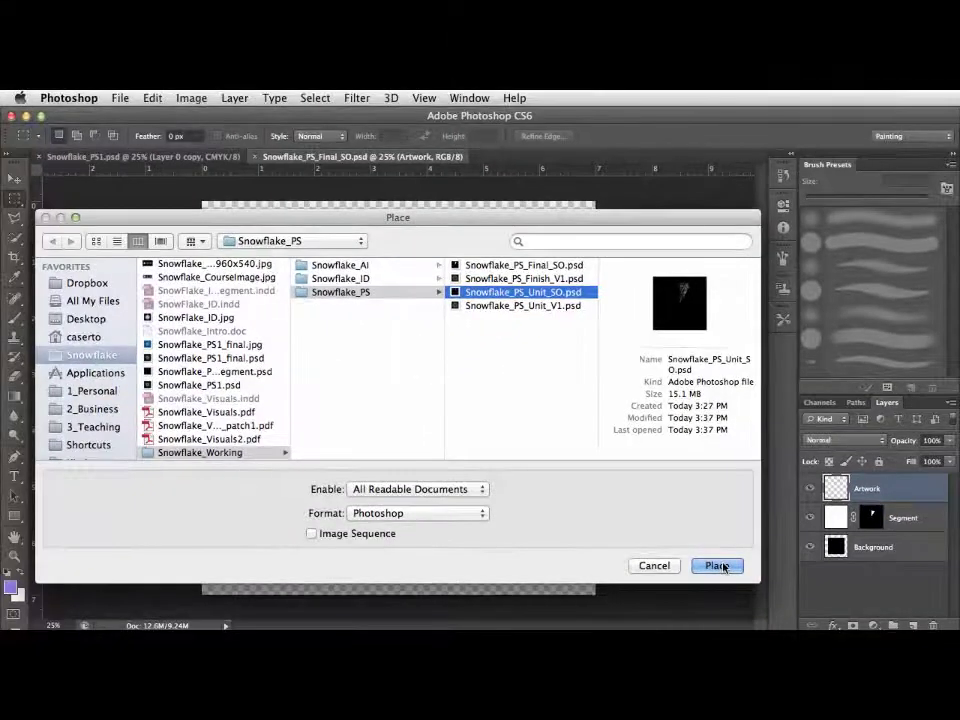
left_click(718, 566)
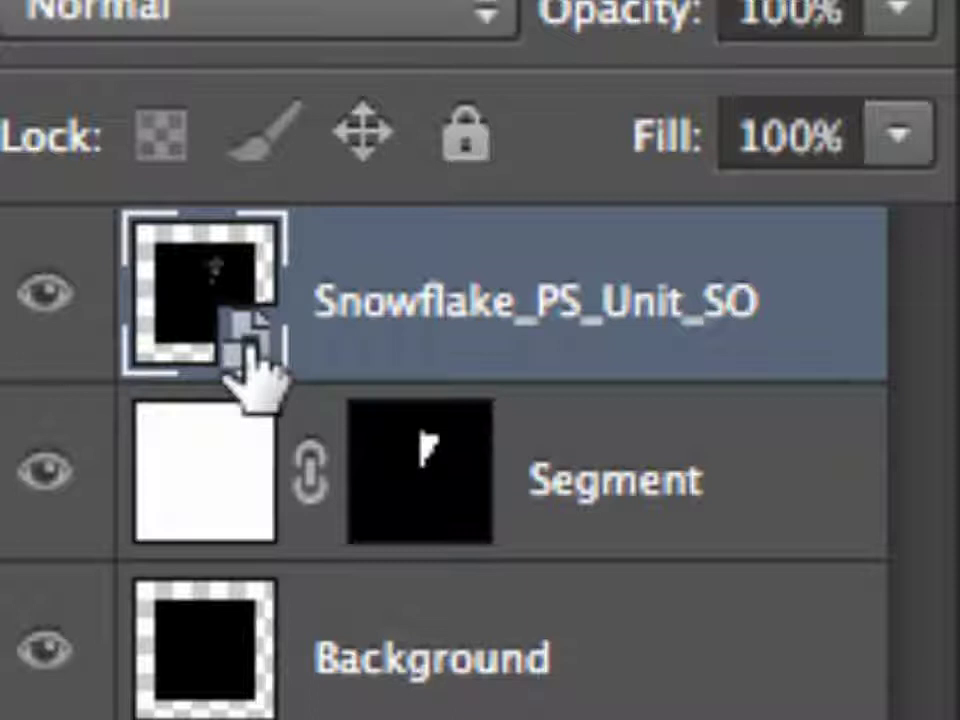
Open the smart object's source Snowflake_PS_Unit_SO.psd, then return to Snowflake_PS_Final_SO.psd
double_click(245, 345)
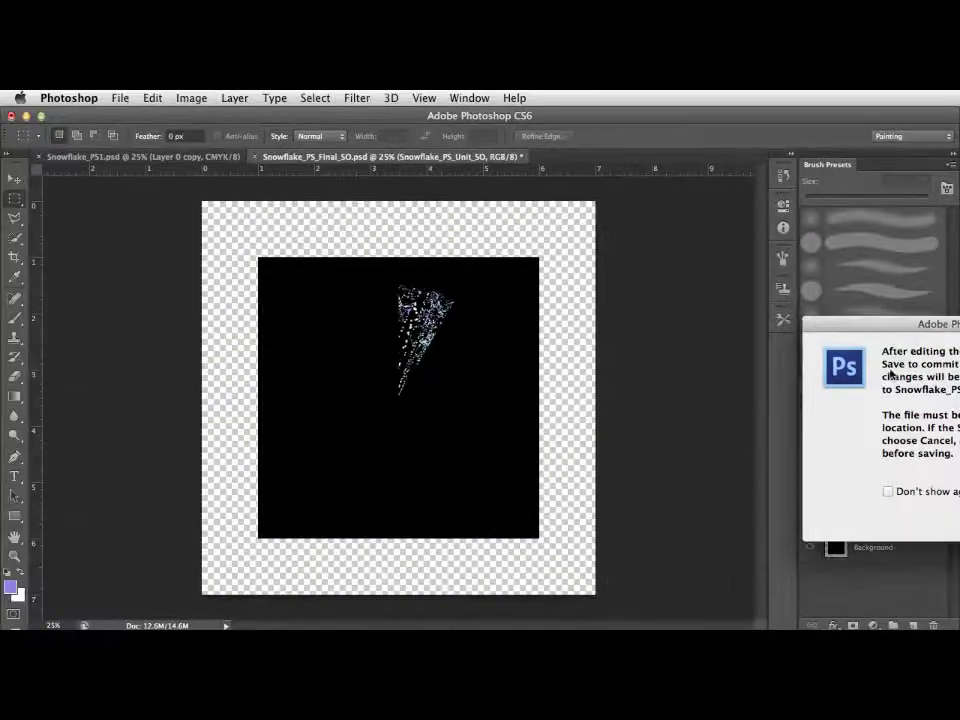
left_click_drag(902, 327, 563, 265)
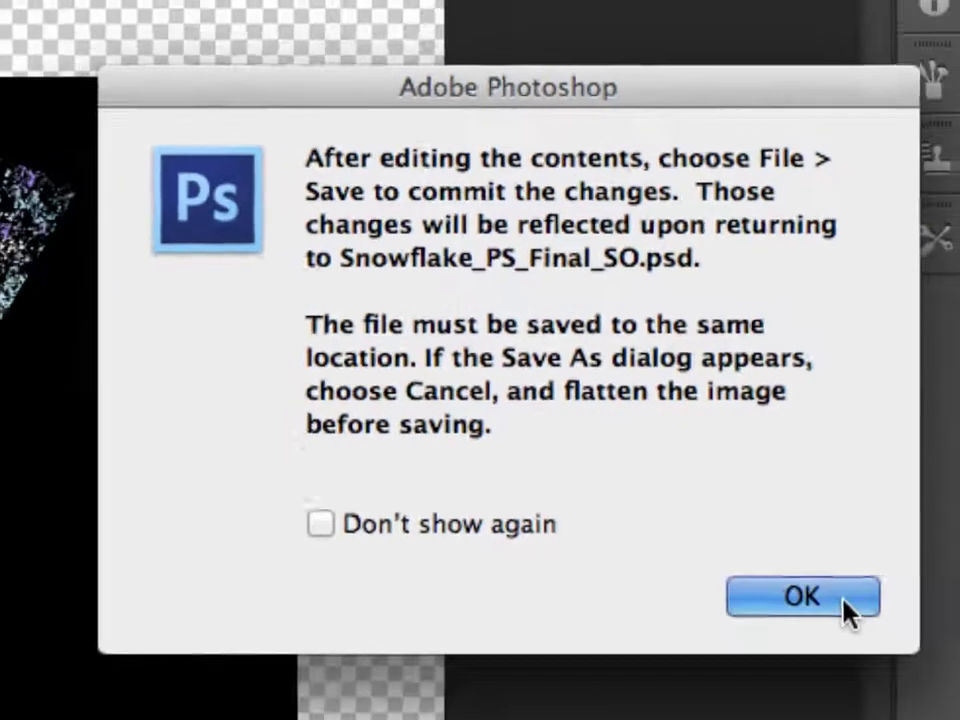
left_click(865, 630)
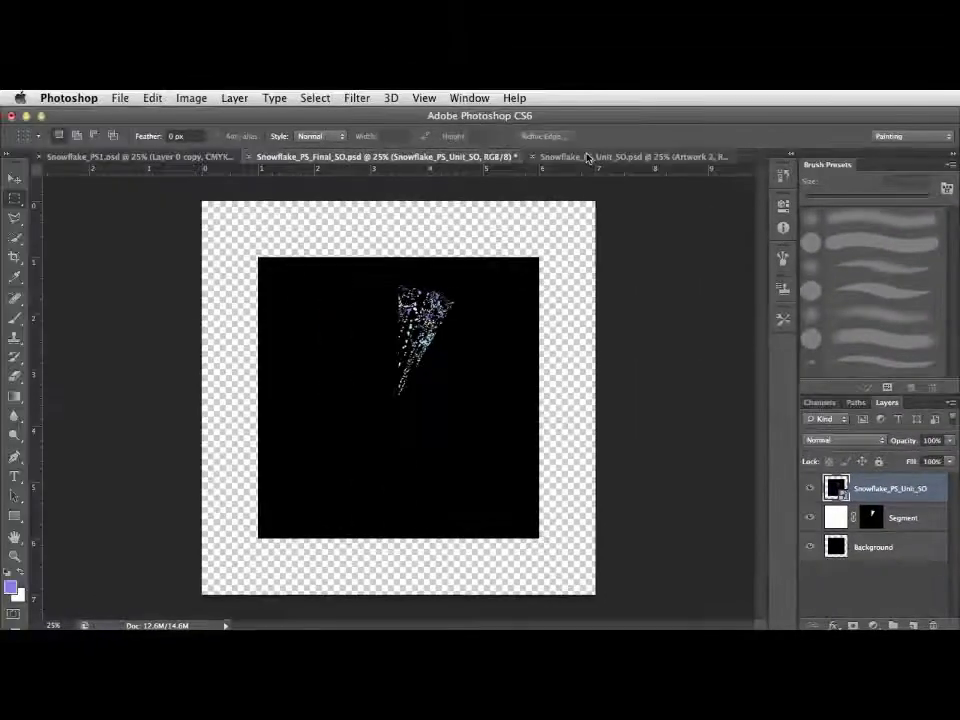
left_click(588, 157)
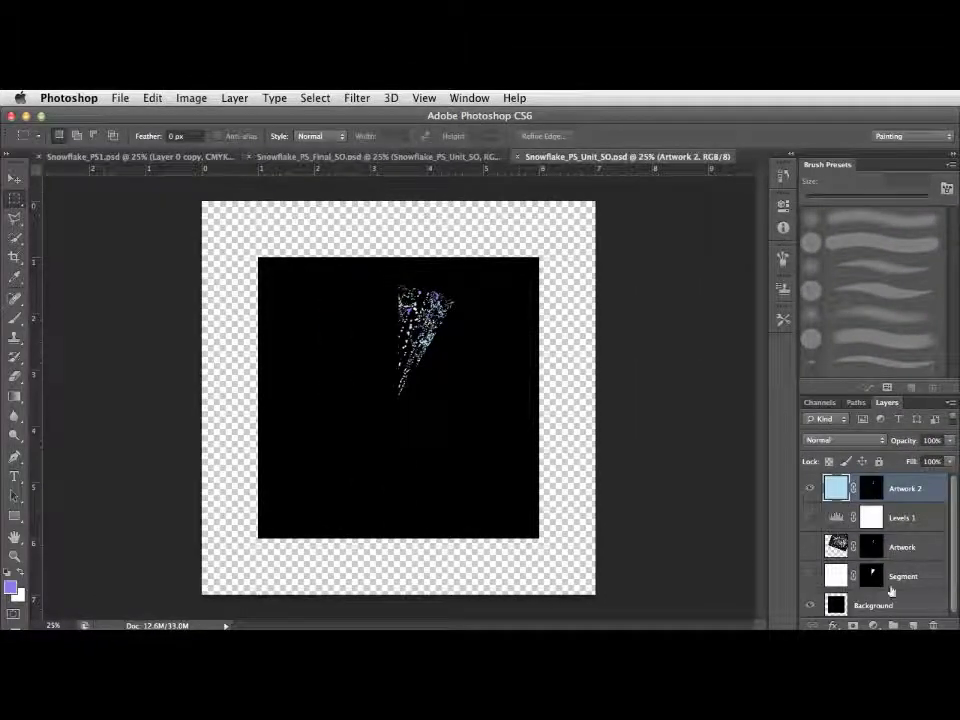
left_click(433, 159)
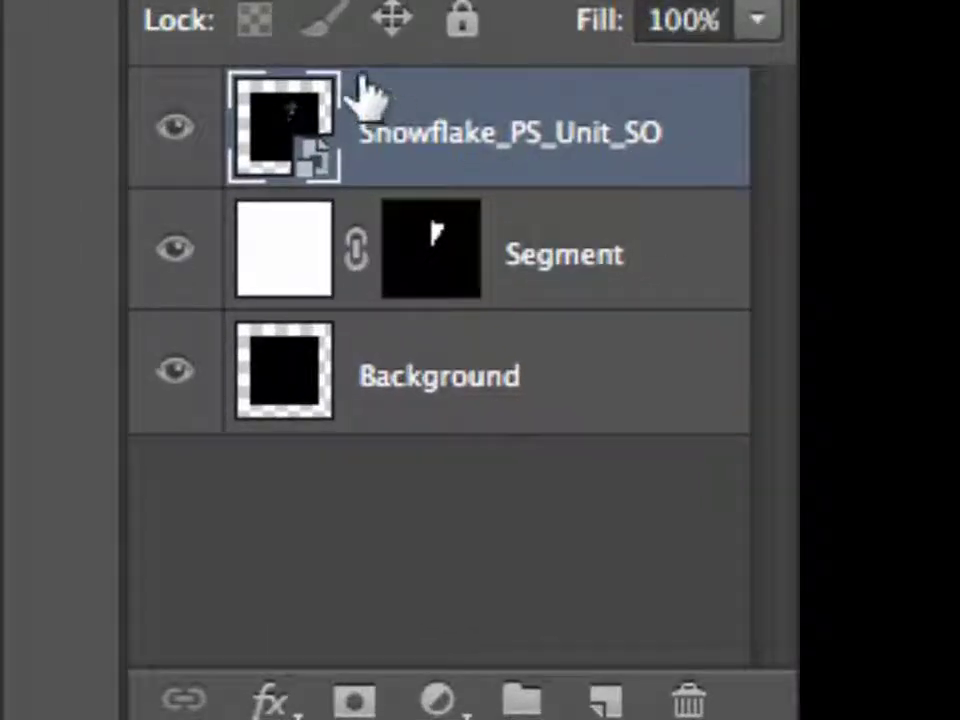
Duplicate the Snowflake_PS_Unit_SO smart-object layer and name the copy Segment 2
left_click_drag(525, 133, 612, 705)
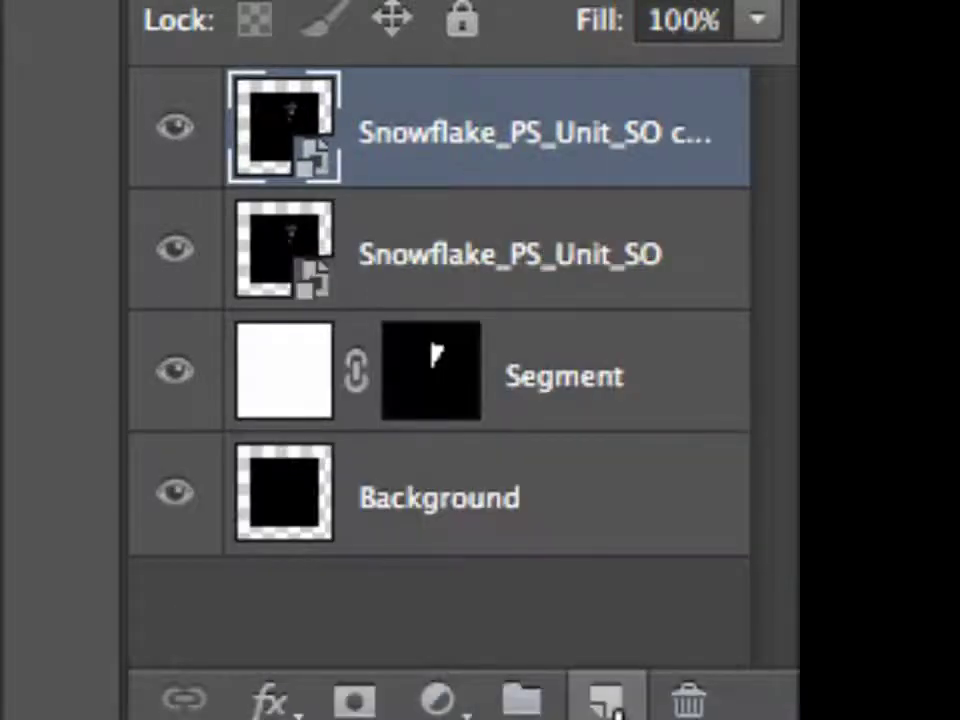
double_click(555, 150)
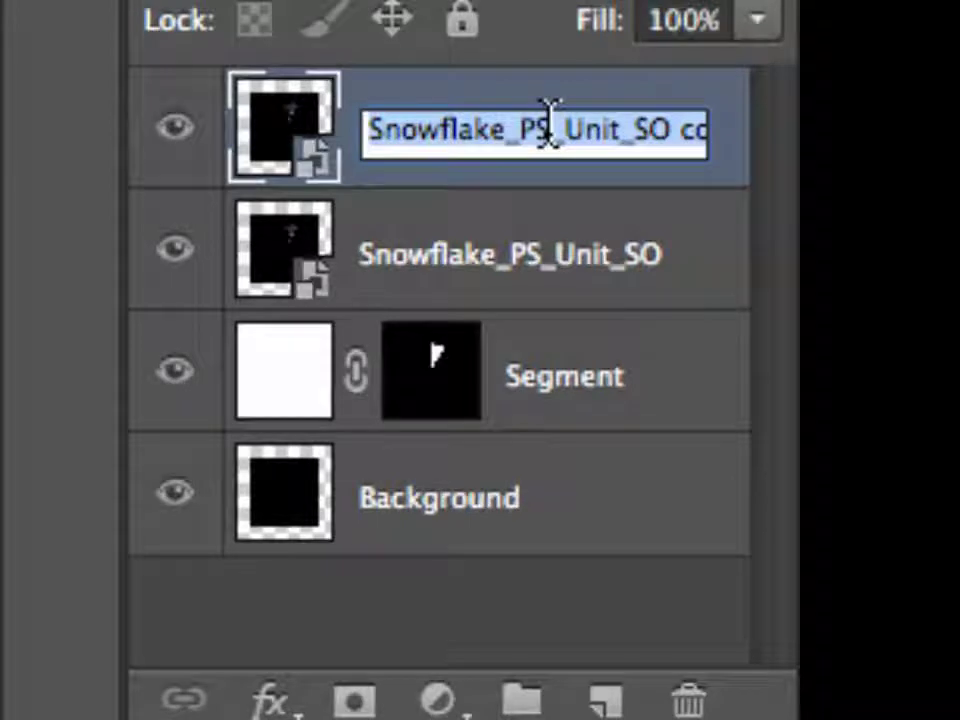
type("Un")
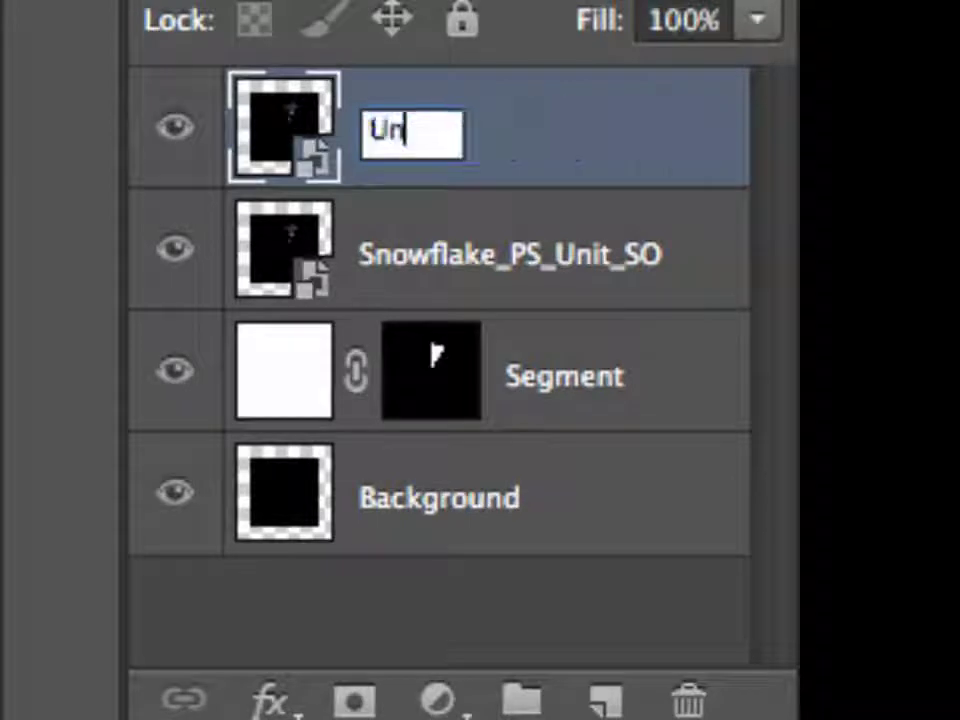
key("BackSpace")
key("BackSpace")
type("Segm")
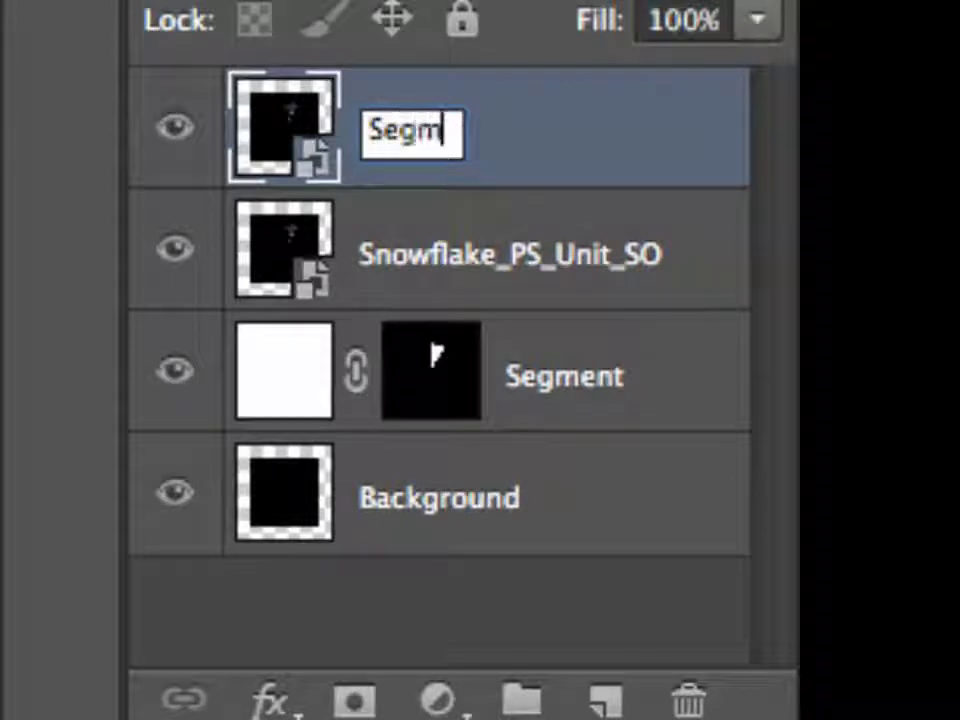
type("ent")
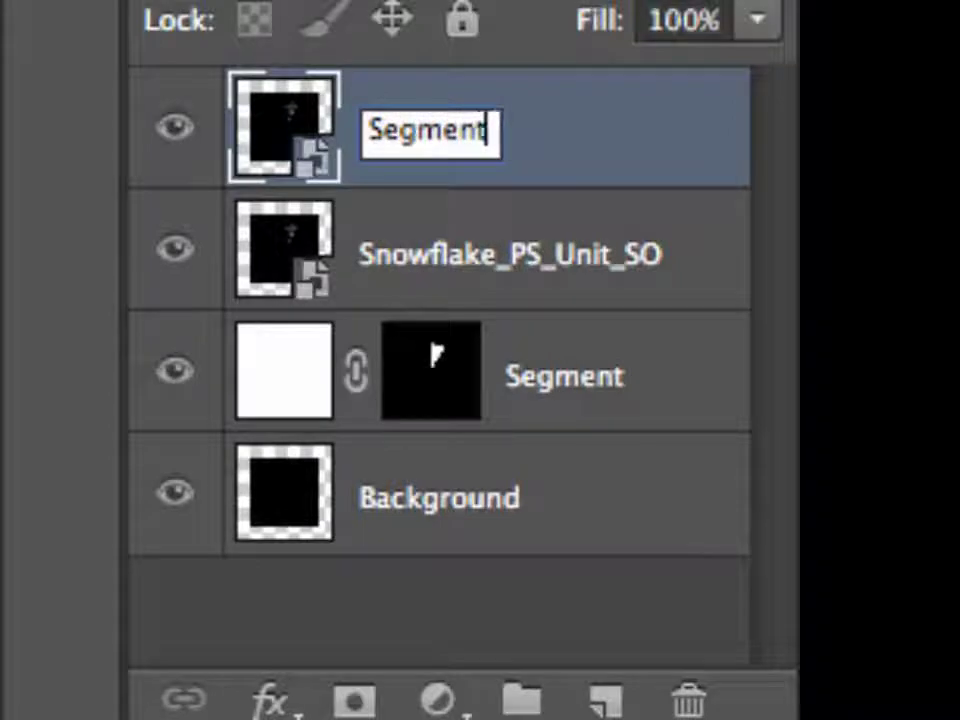
type(" 2")
key("Return")
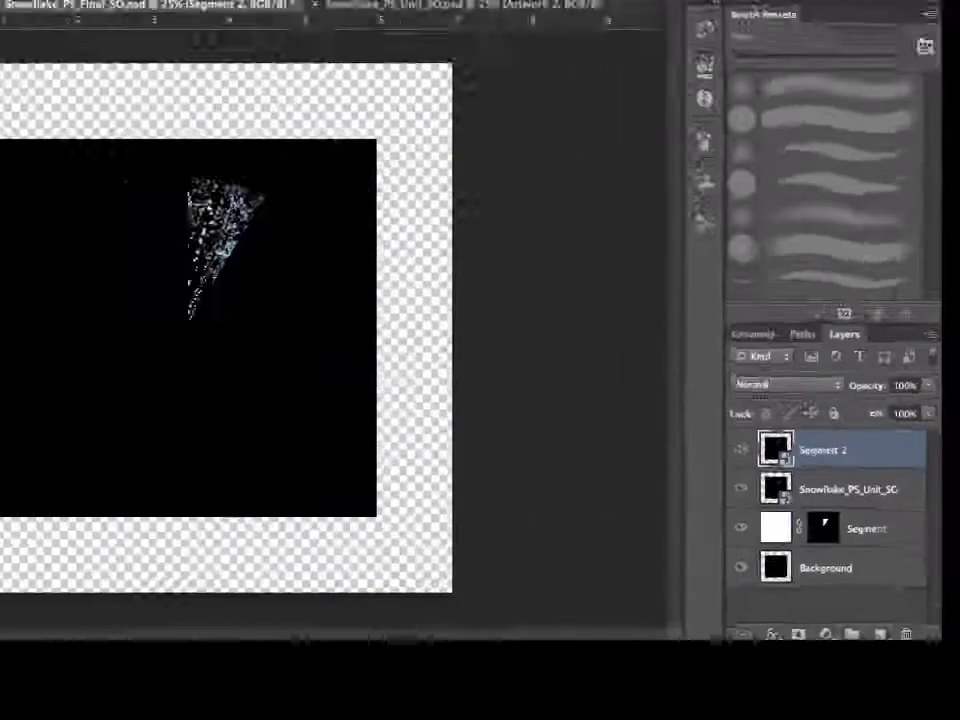
key("super+t")
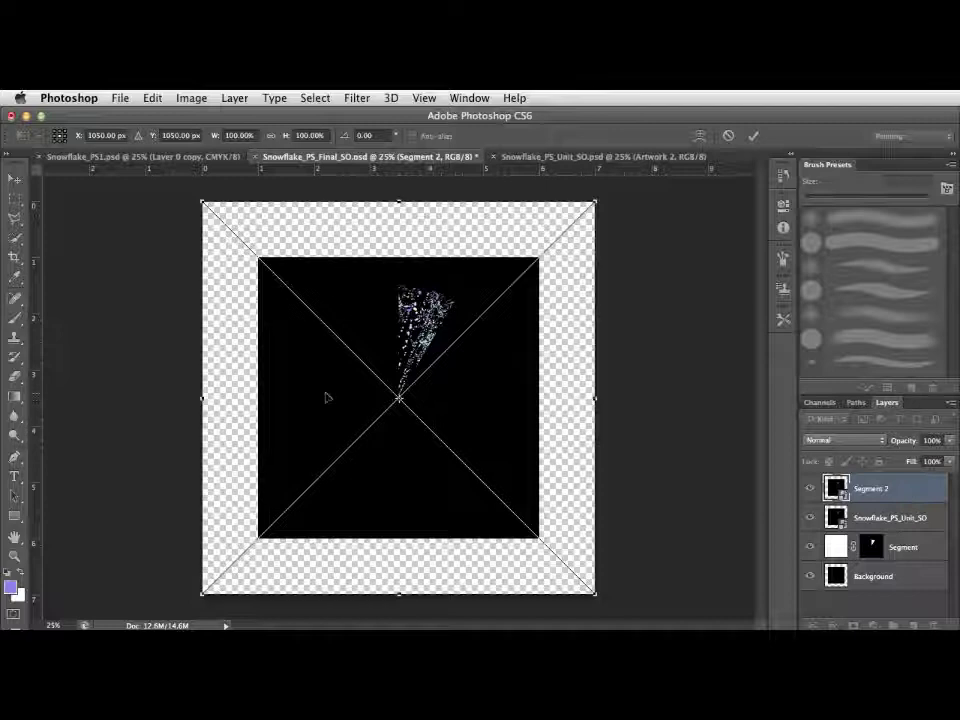
Flip the Segment 2 layer horizontally with Free Transform and commit it
right_click(416, 310)
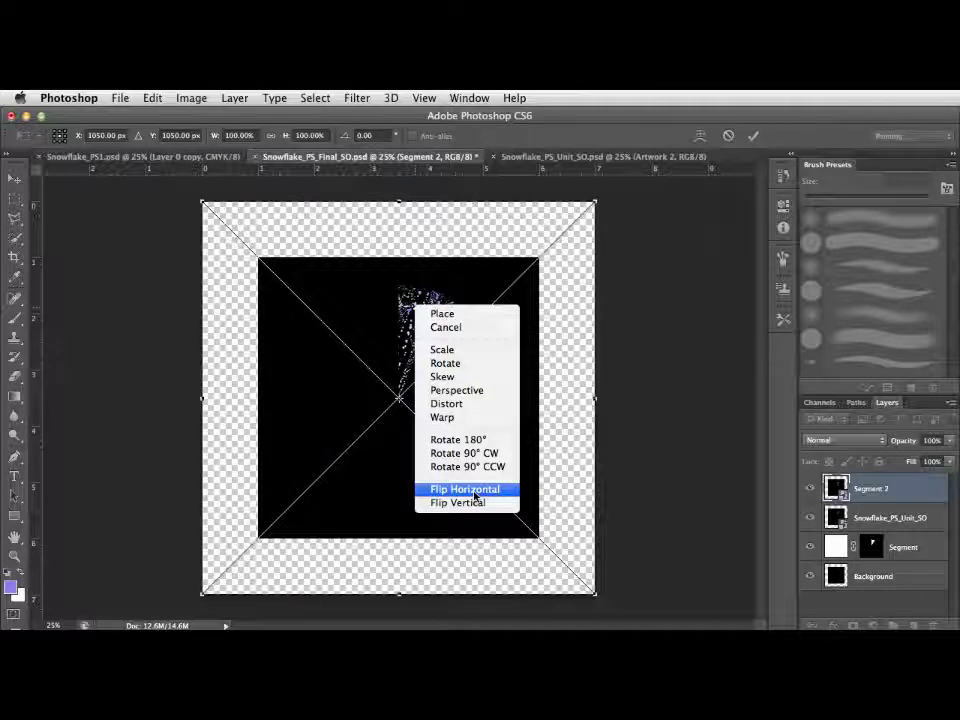
left_click(475, 496)
key("Return")
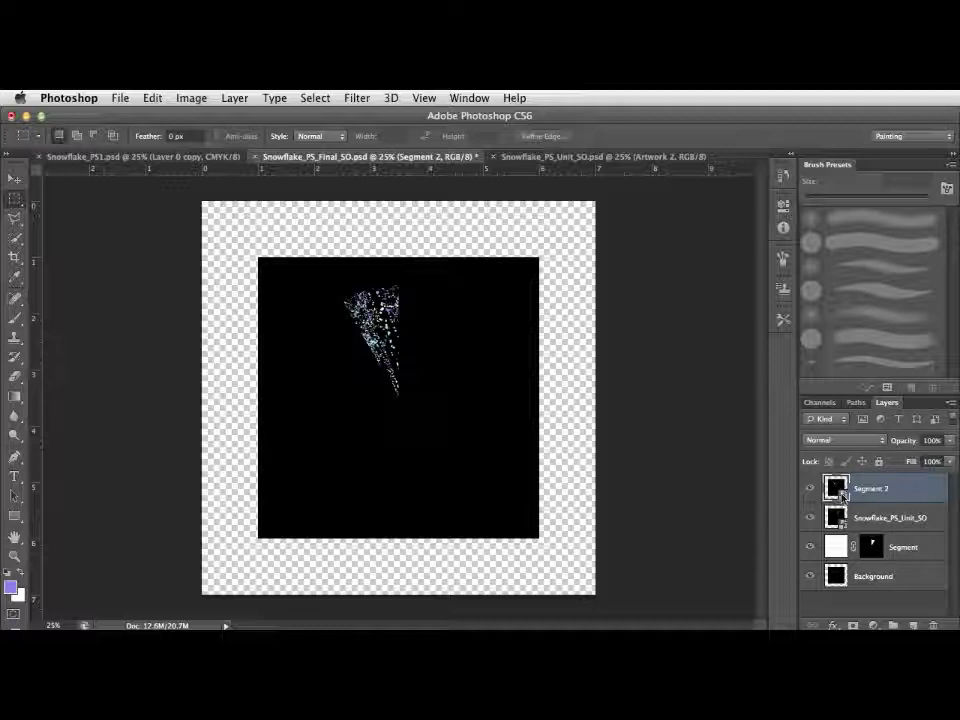
Open Segment 2's source unit file and hide its black Background layer
double_click(841, 493)
left_click_drag(930, 329, 697, 262)
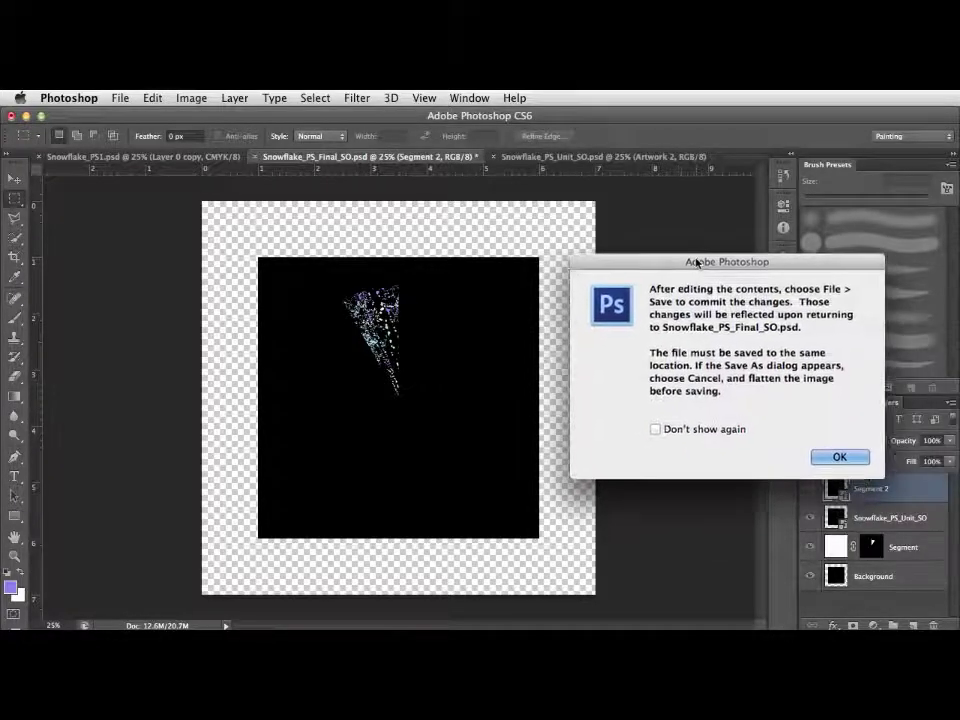
left_click(838, 456)
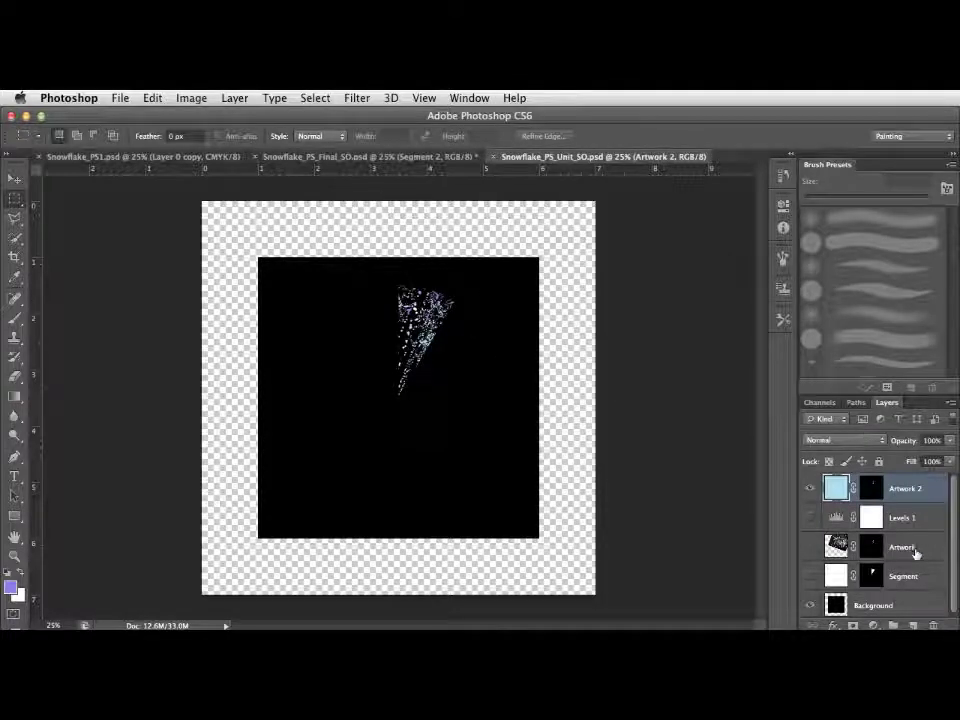
scroll(906, 570, "down", 1)
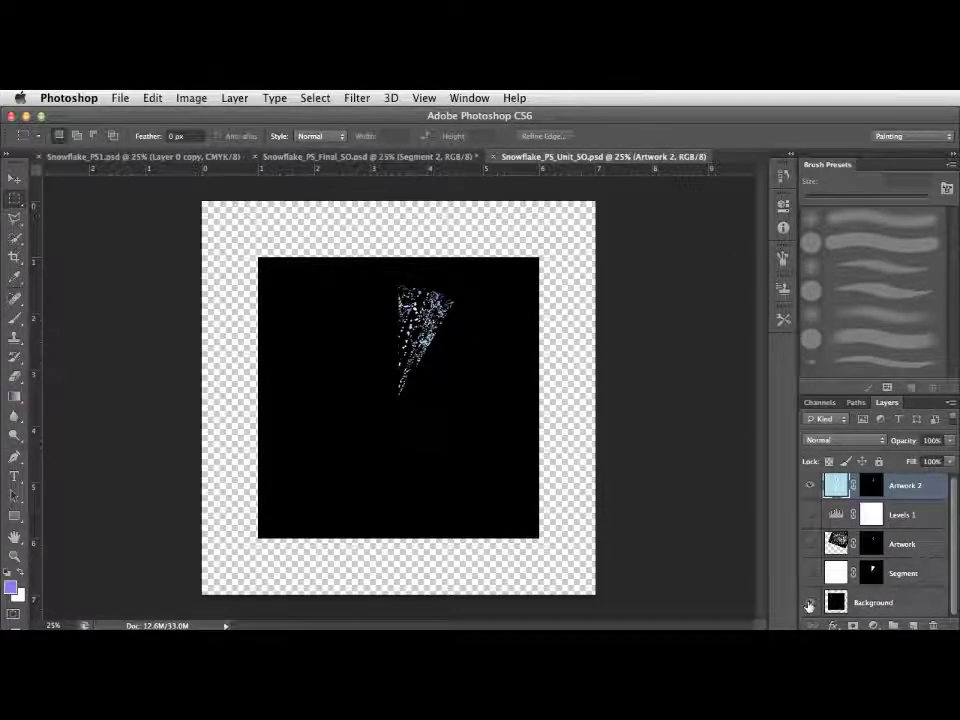
left_click(810, 603)
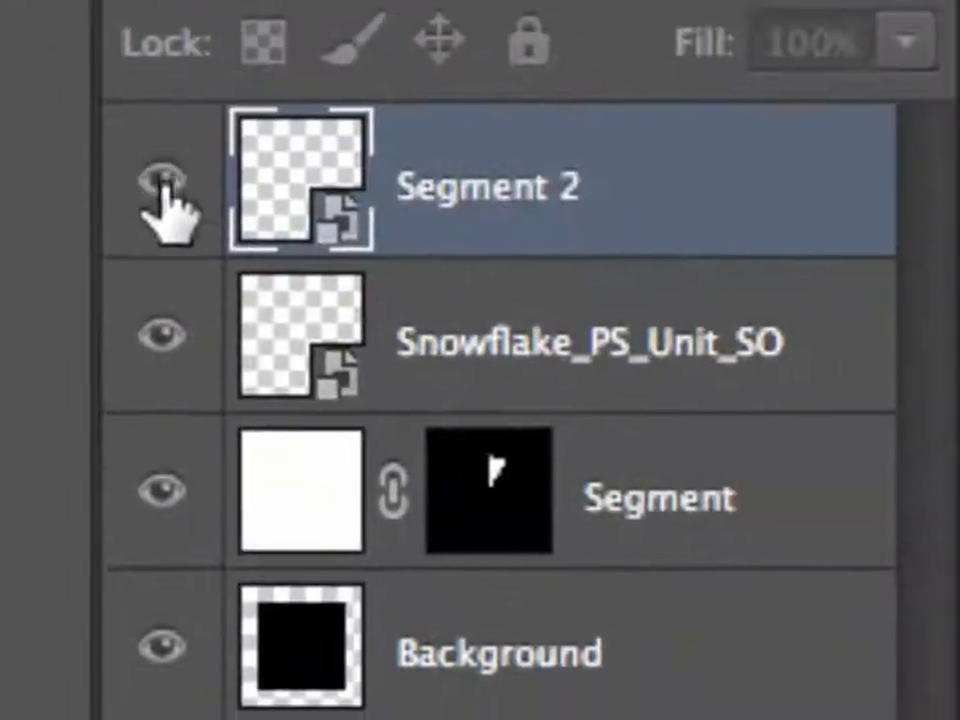
Hide the white Segment layer in Snowflake_PS_Final_SO.psd
left_click(160, 492)
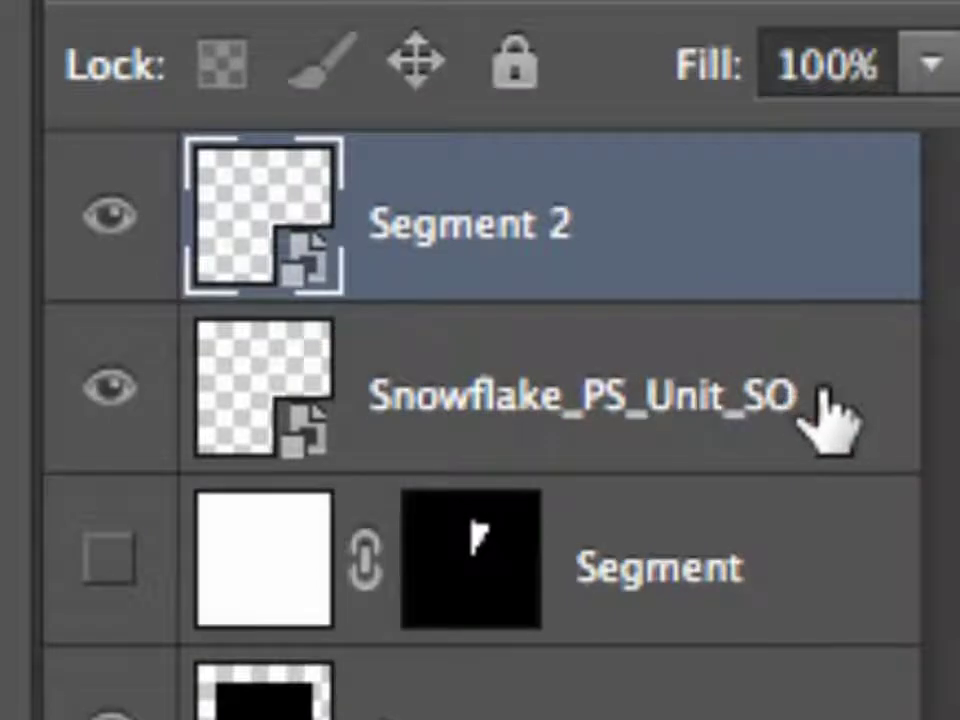
Select Segment 2 and Snowflake_PS_Unit_SO together and link them via the Layers panel menu
left_click(824, 396, "shift")
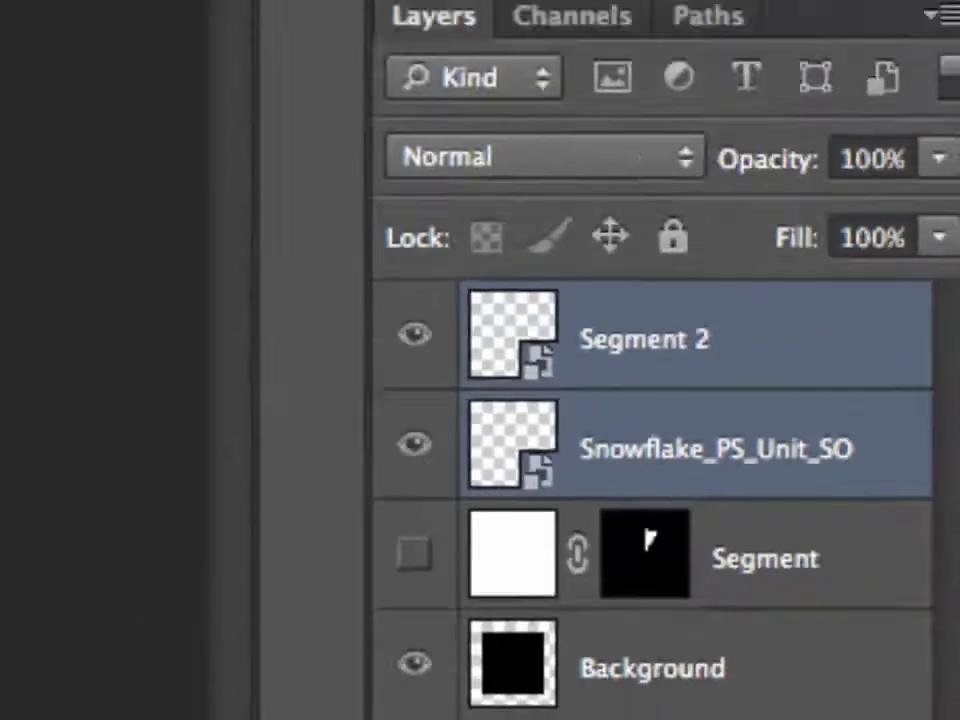
left_click_drag(435, 15, 634, 189)
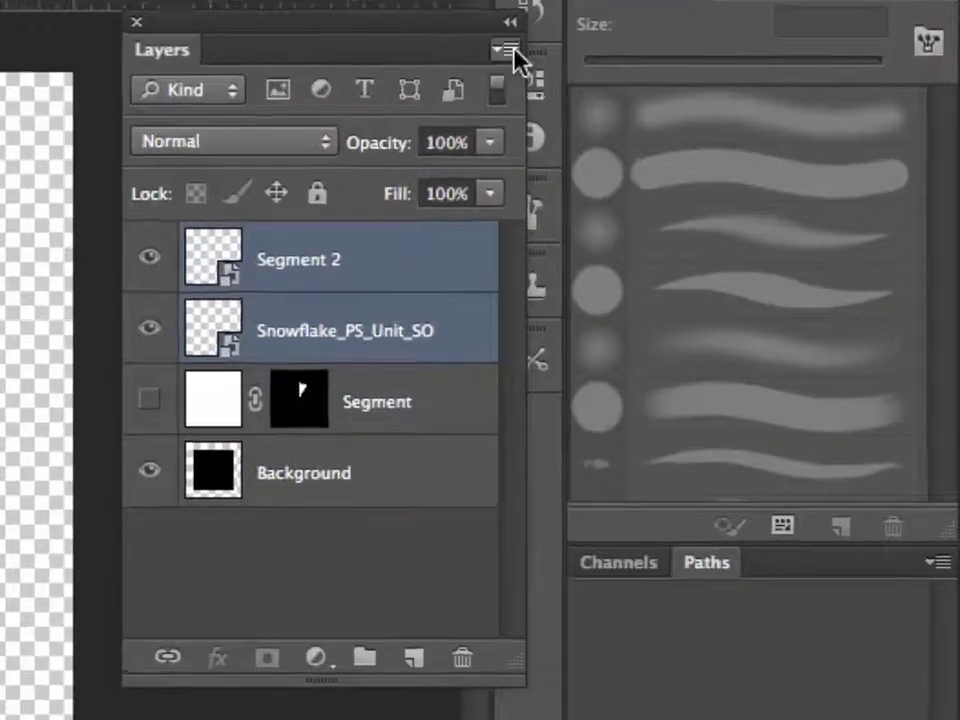
left_click(510, 48)
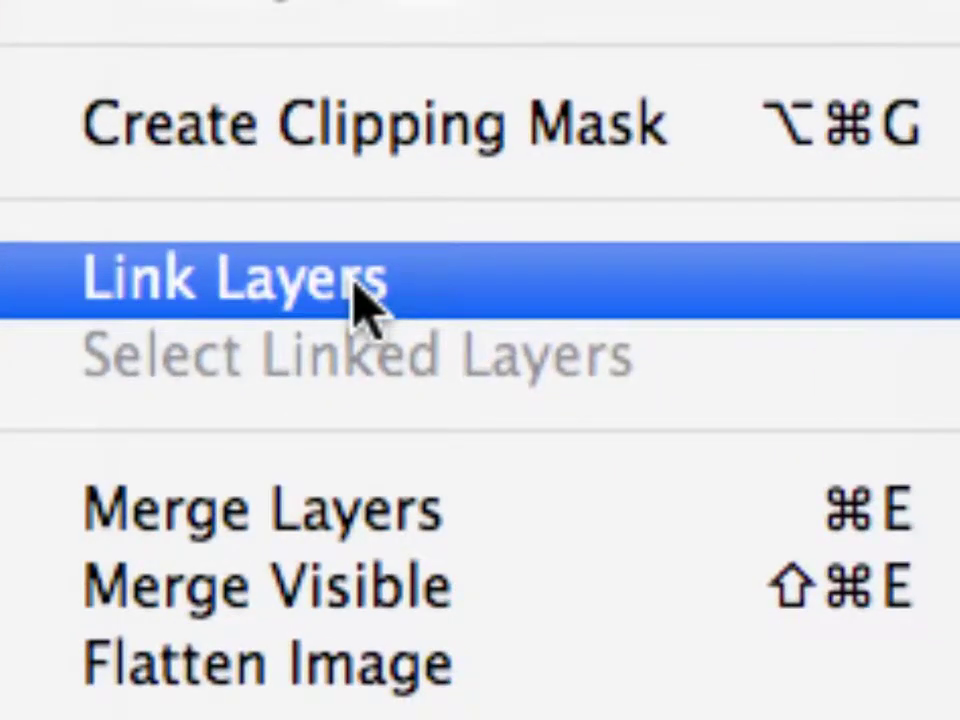
left_click(365, 295)
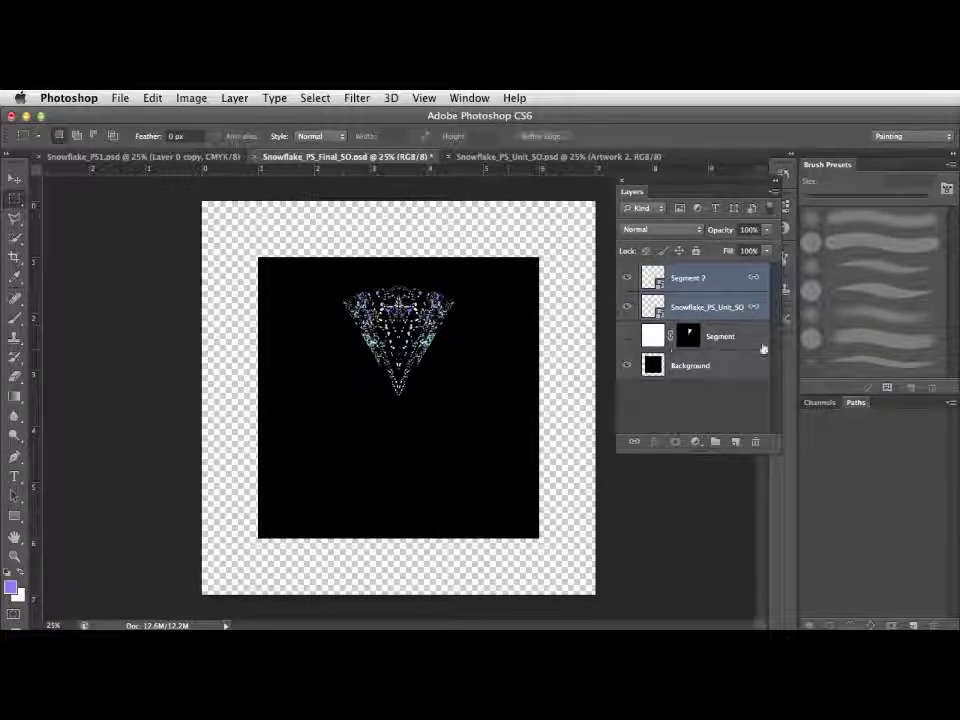
Nudge the linked wedge pair with the Move tool, then duplicate both layers with Cmd+J
left_click(14, 180)
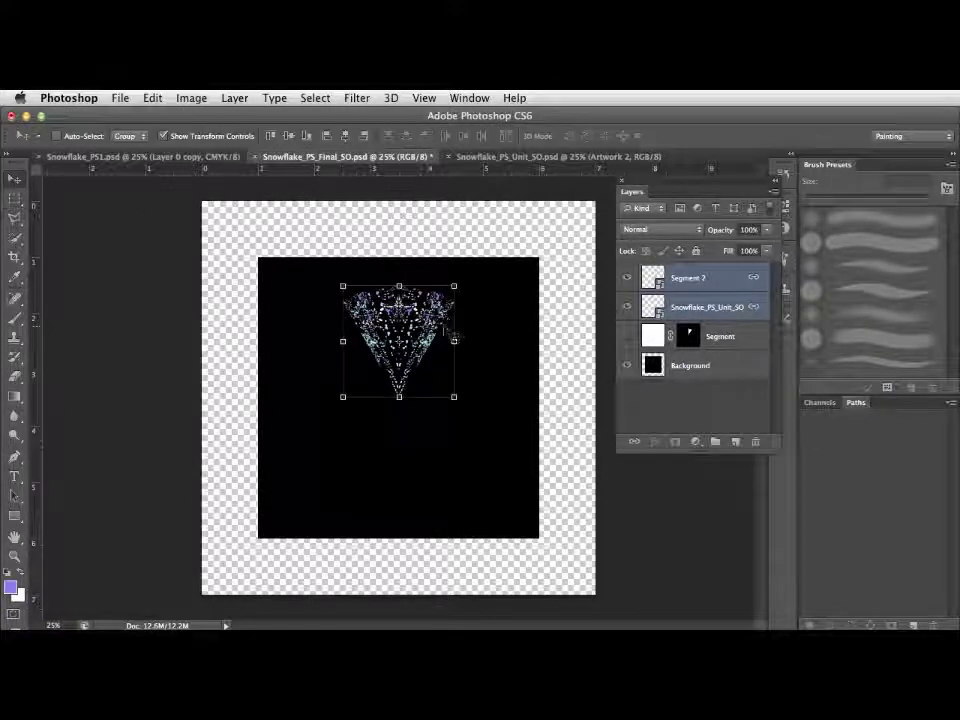
left_click_drag(327, 240, 348, 212)
left_click_drag(476, 274, 455, 303)
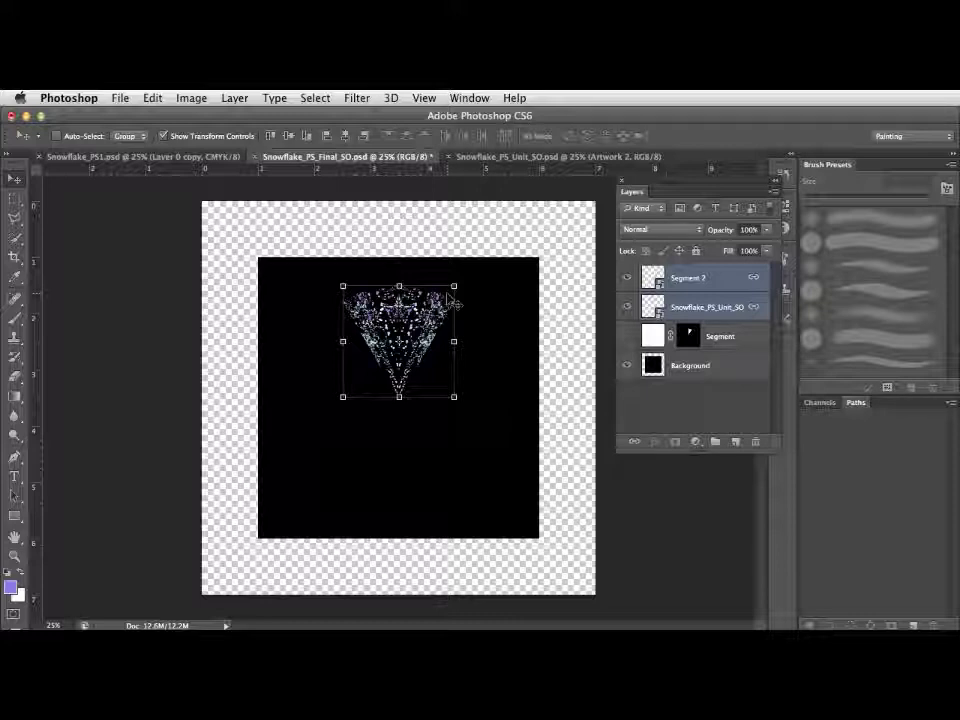
key("super+j")
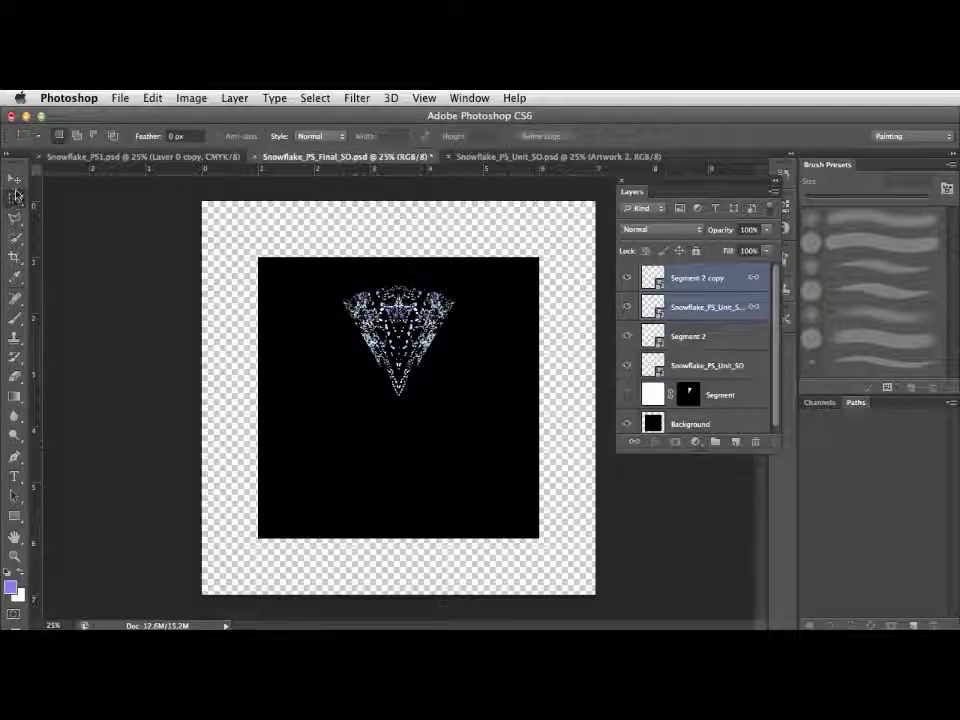
Flip the copied wedge pair horizontally and vertically around a bottom-centre pivot, forming an hourglass
left_click(14, 203)
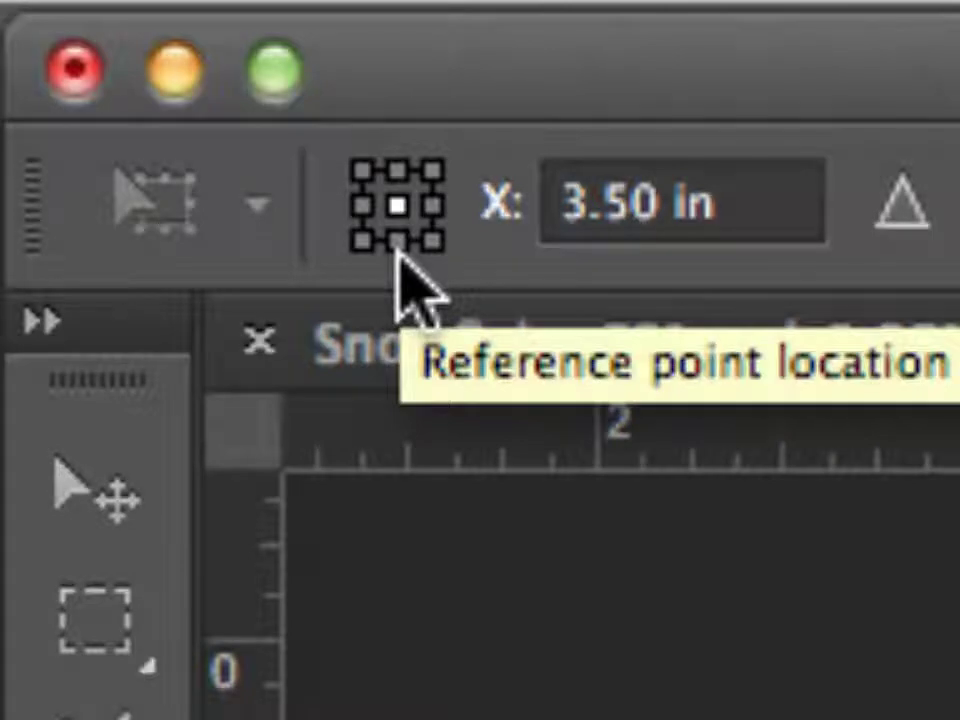
left_click(397, 242)
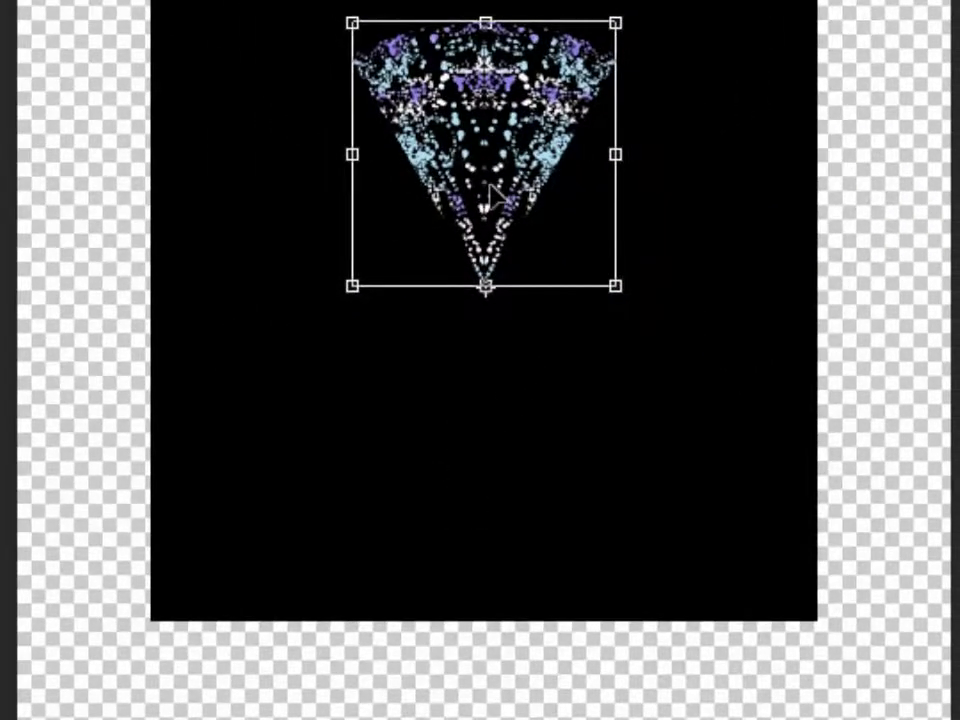
right_click(499, 144)
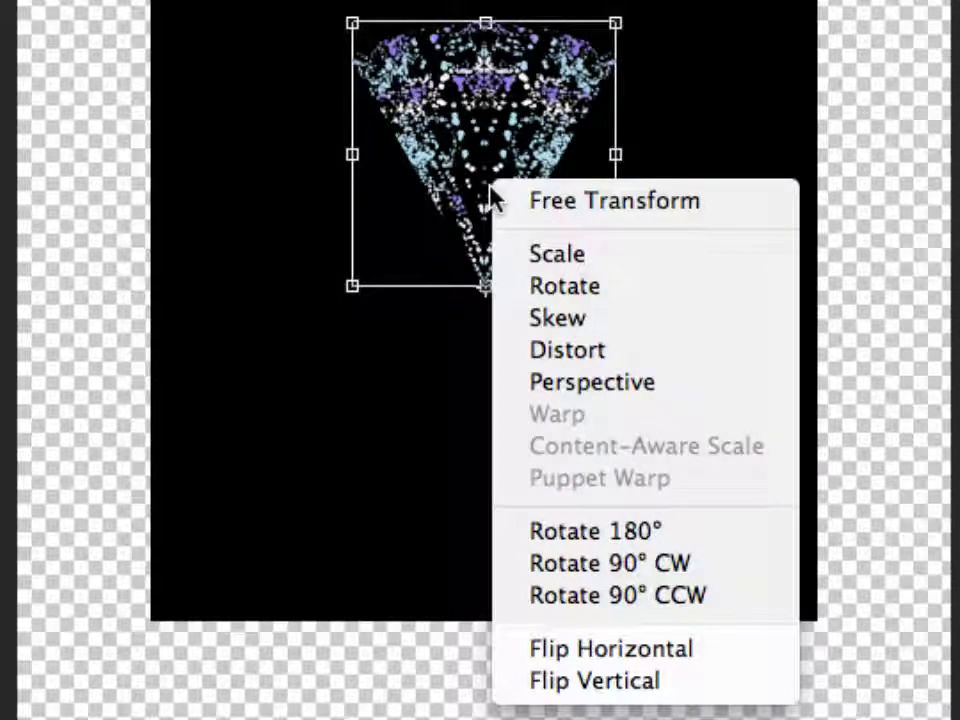
left_click(617, 658)
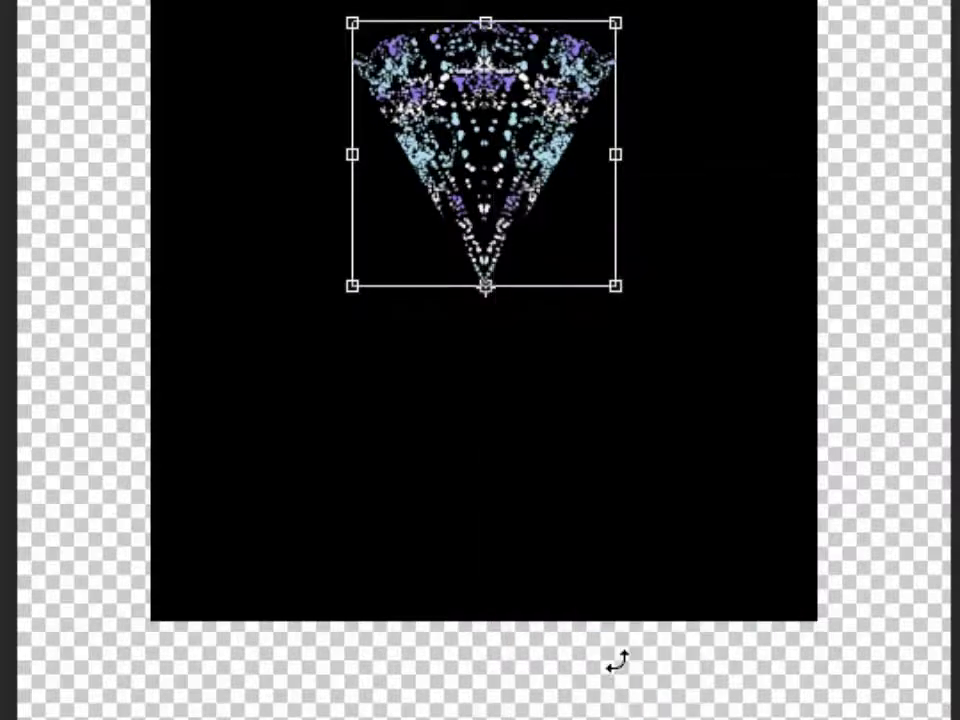
right_click(464, 80)
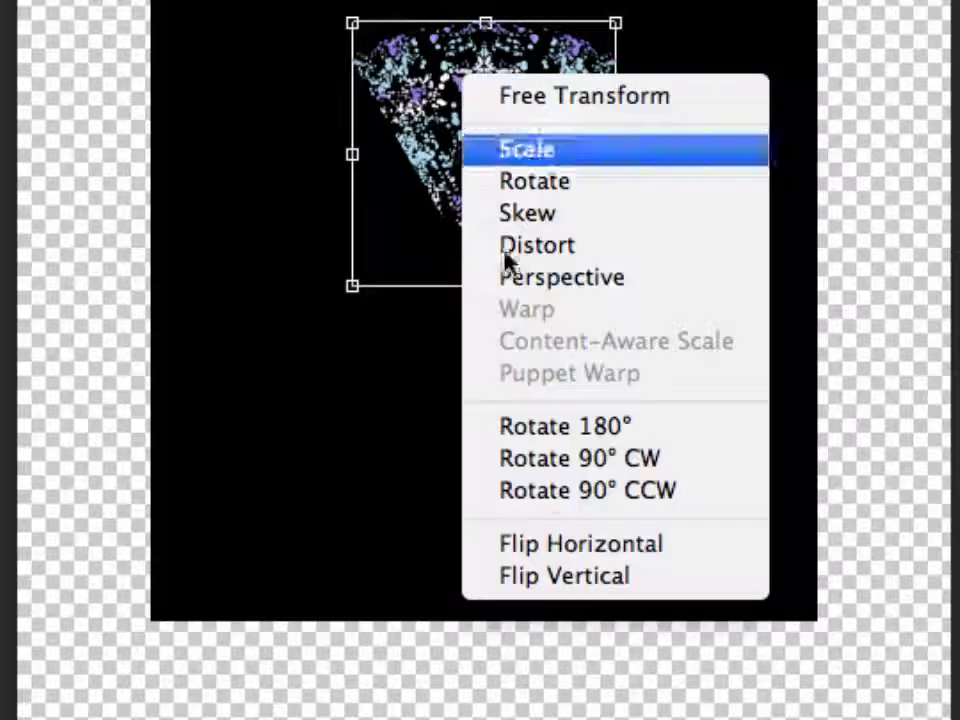
left_click(587, 594)
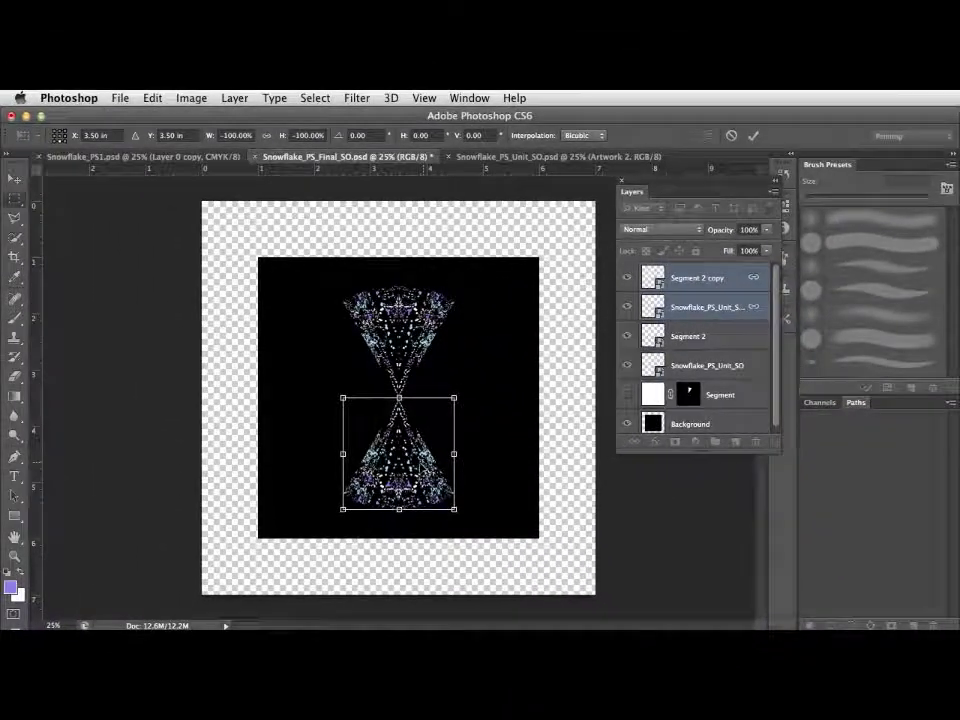
key("Return")
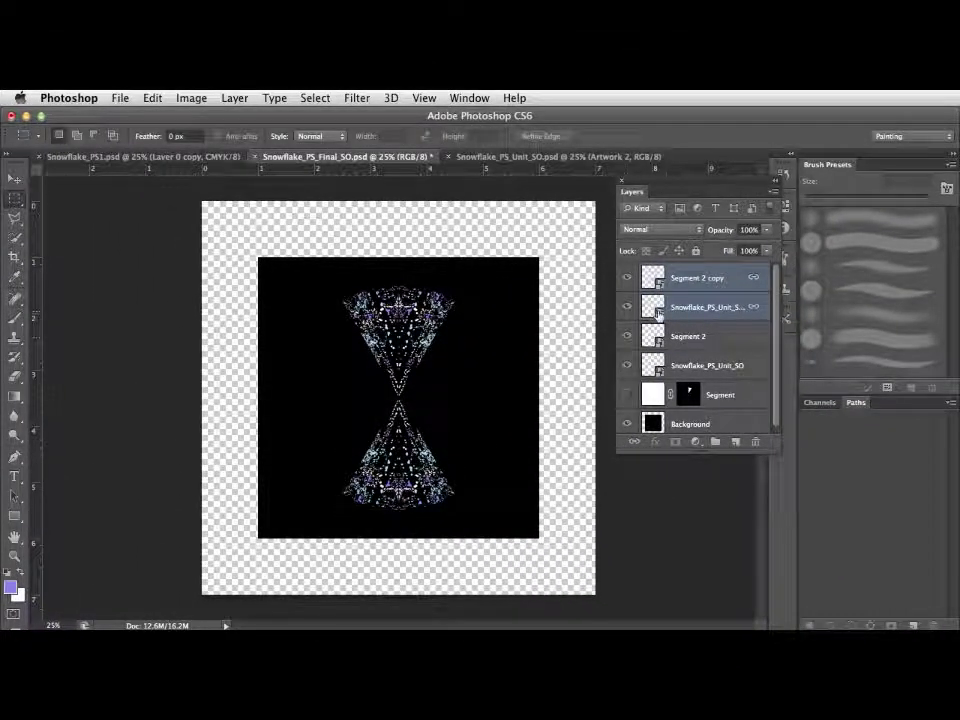
Duplicate all four hourglass wedge layers and rotate the copies by -60°
left_click(737, 365, "shift")
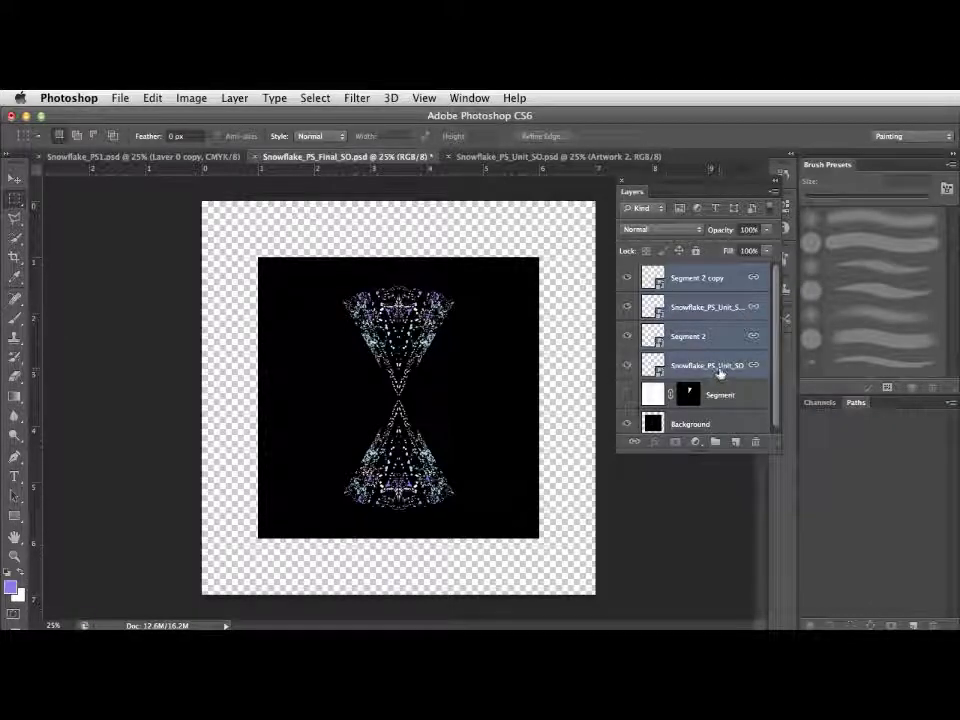
left_click_drag(718, 370, 735, 444)
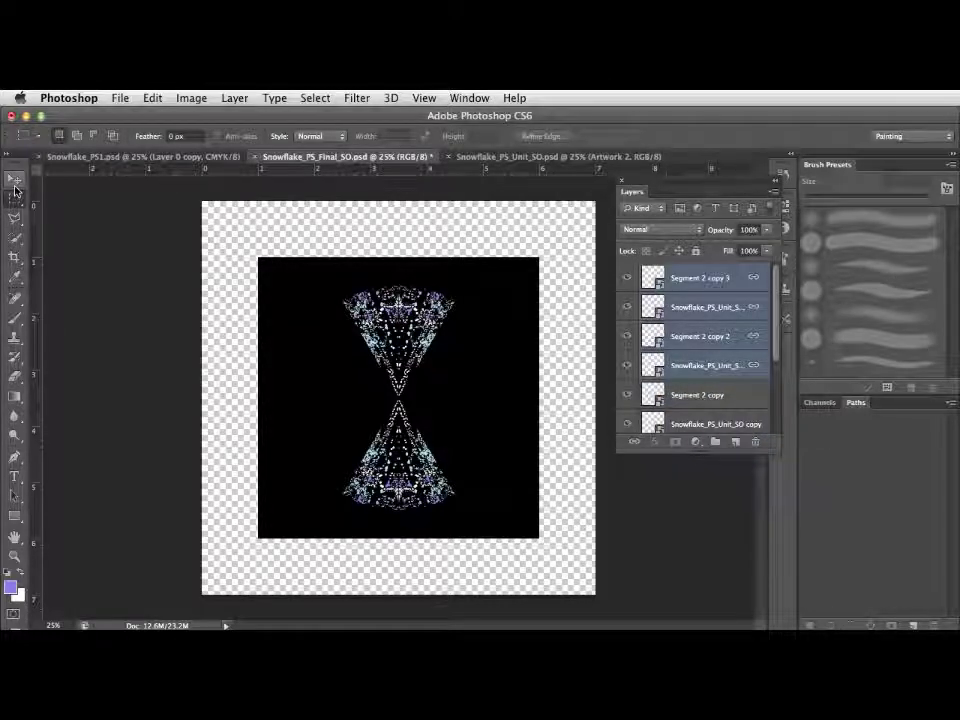
key("super+t")
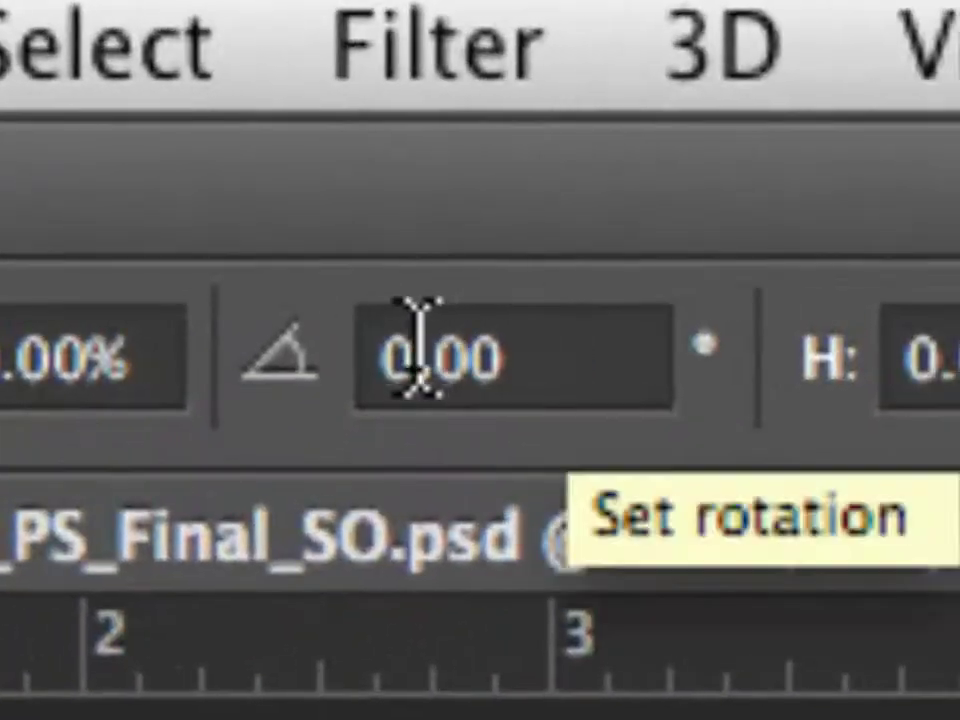
left_click(372, 360)
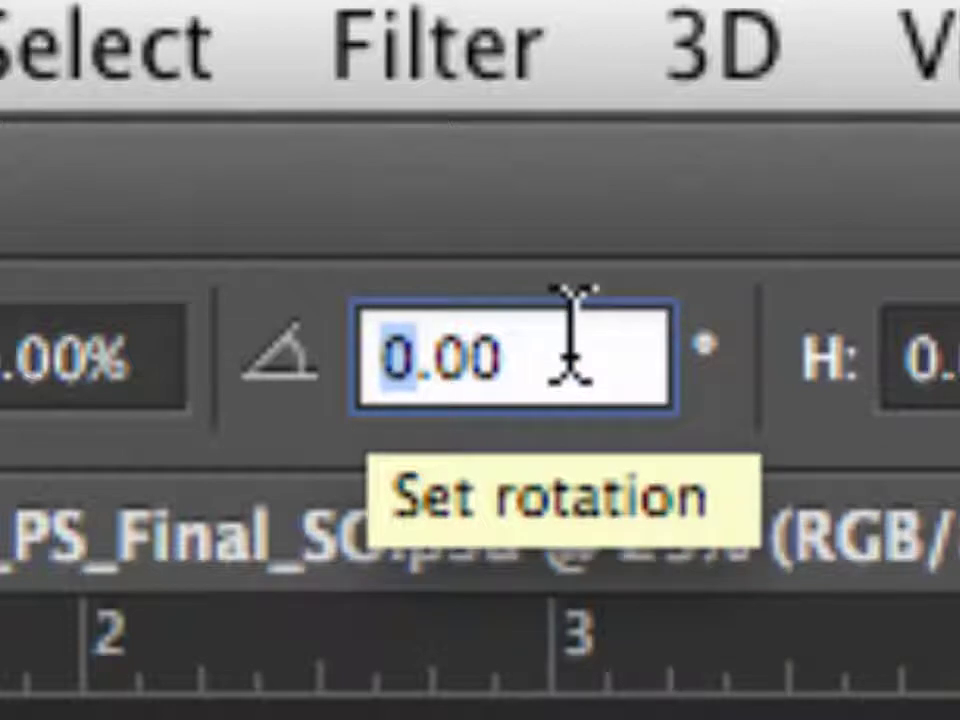
type("-60")
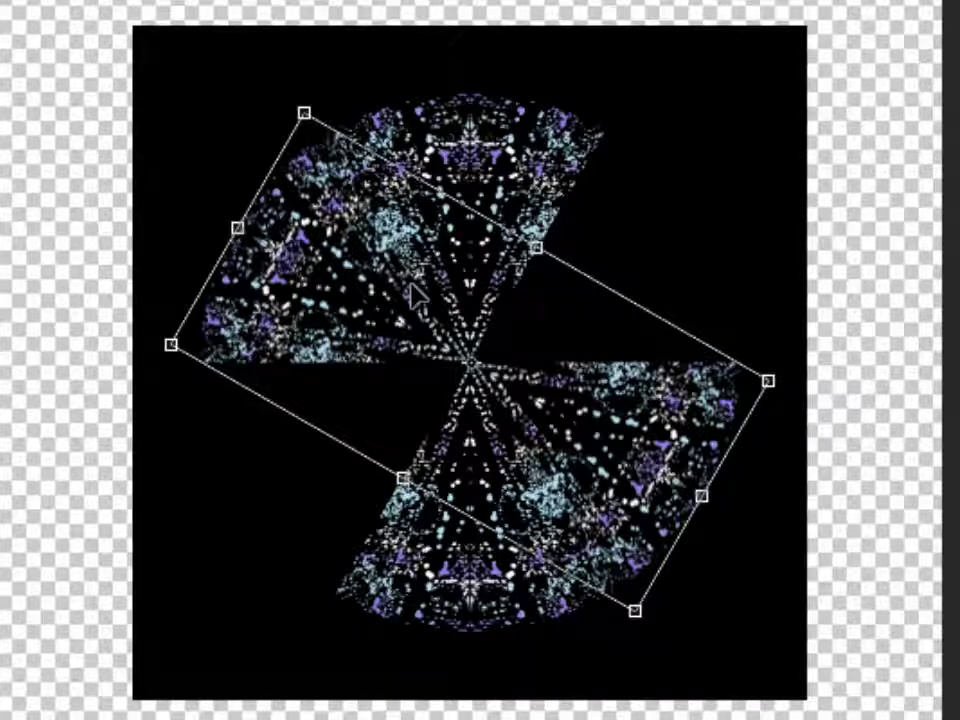
key("Return")
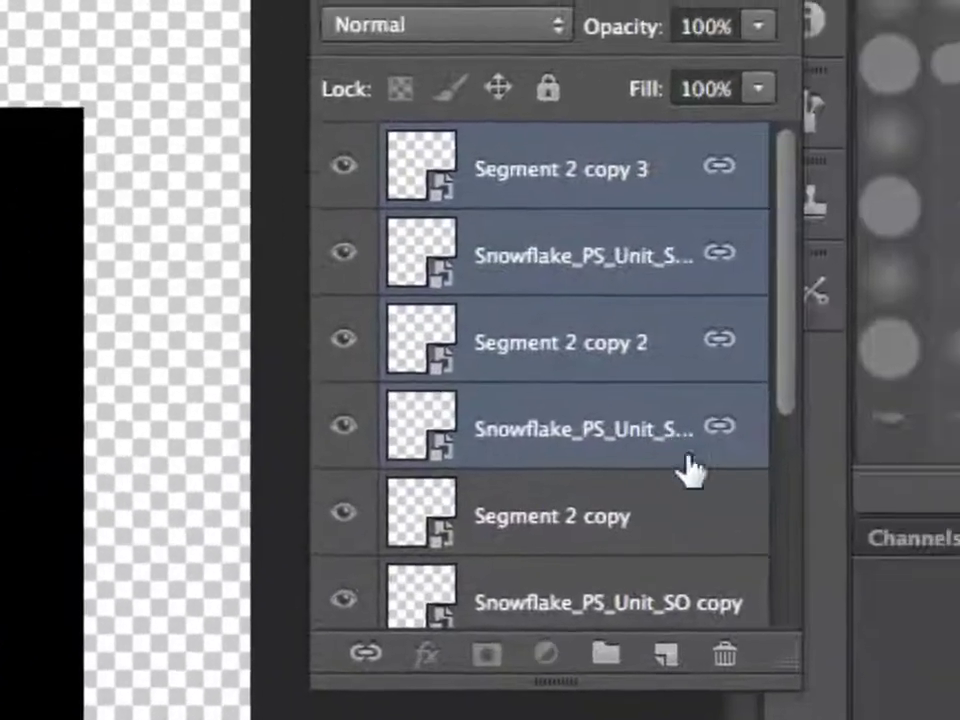
Duplicate the four layers again and rotate the new copies into the remaining gaps
left_click_drag(686, 467, 632, 669)
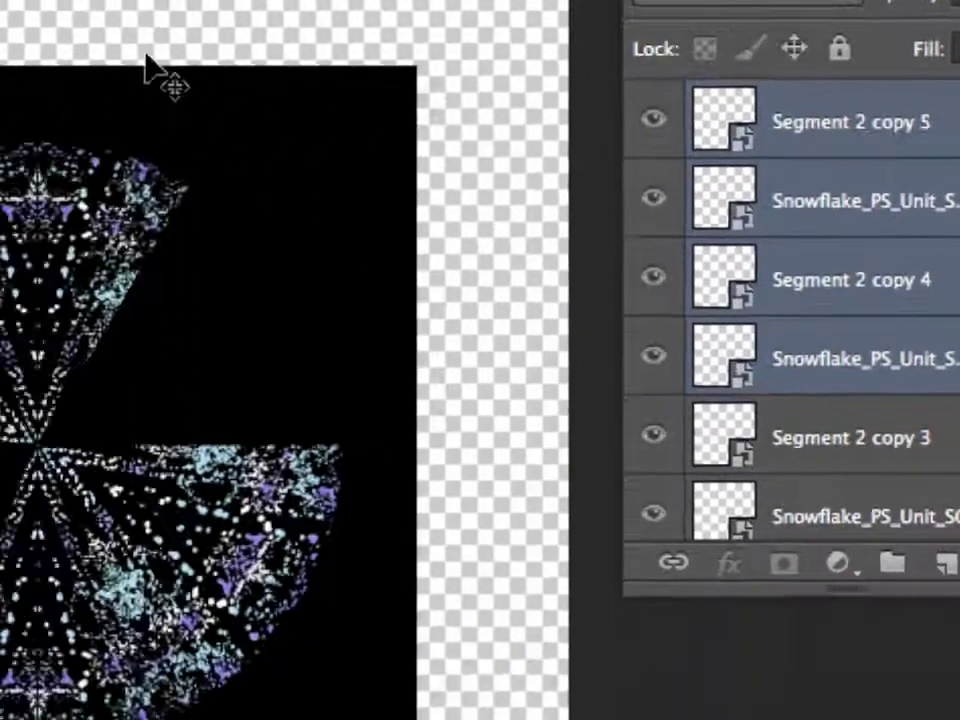
key("ctrl+t")
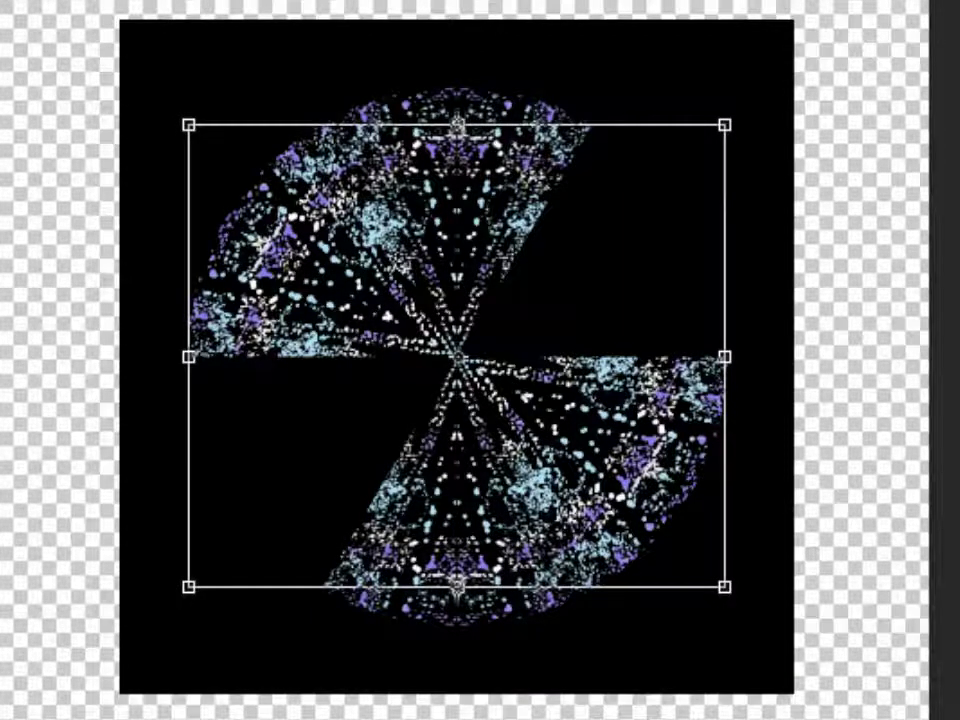
left_click_drag(760, 610, 785, 577)
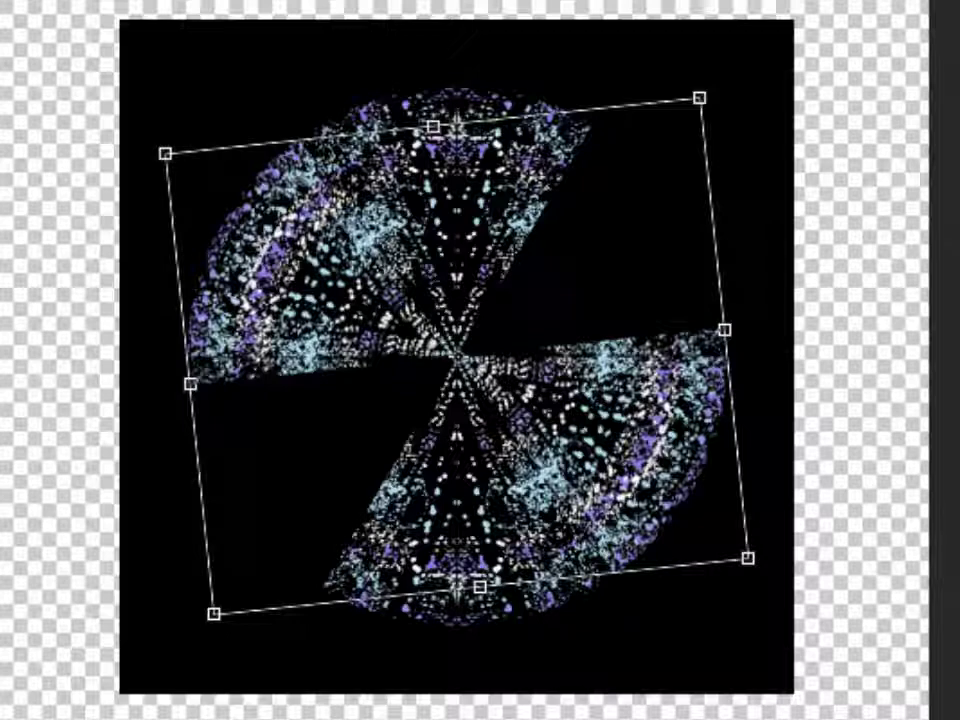
key("ctrl+alt+shift+t")
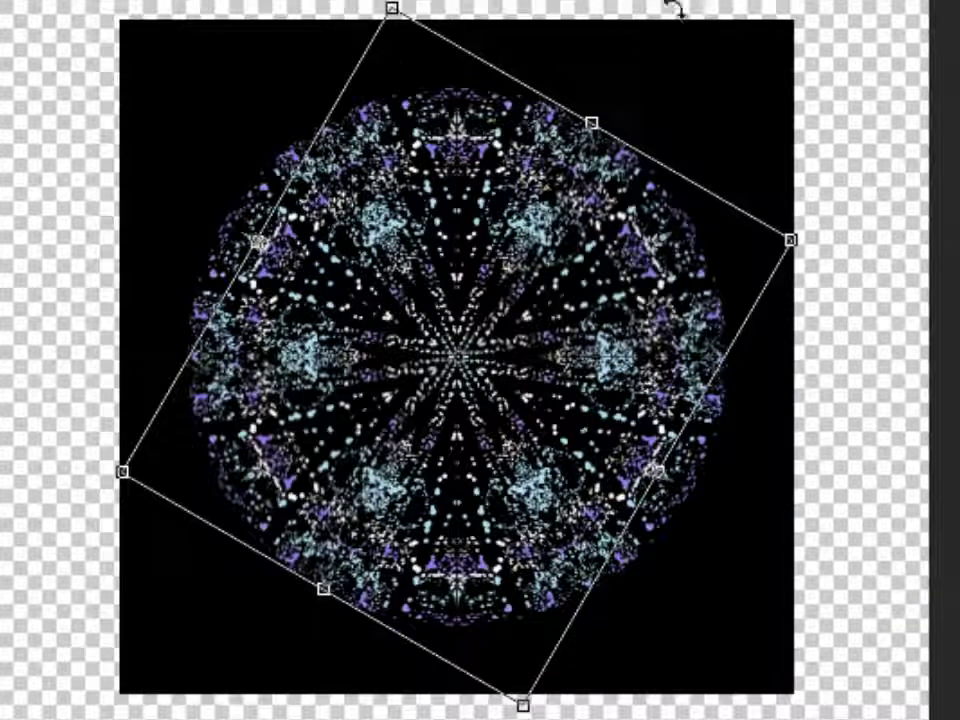
key("Return")
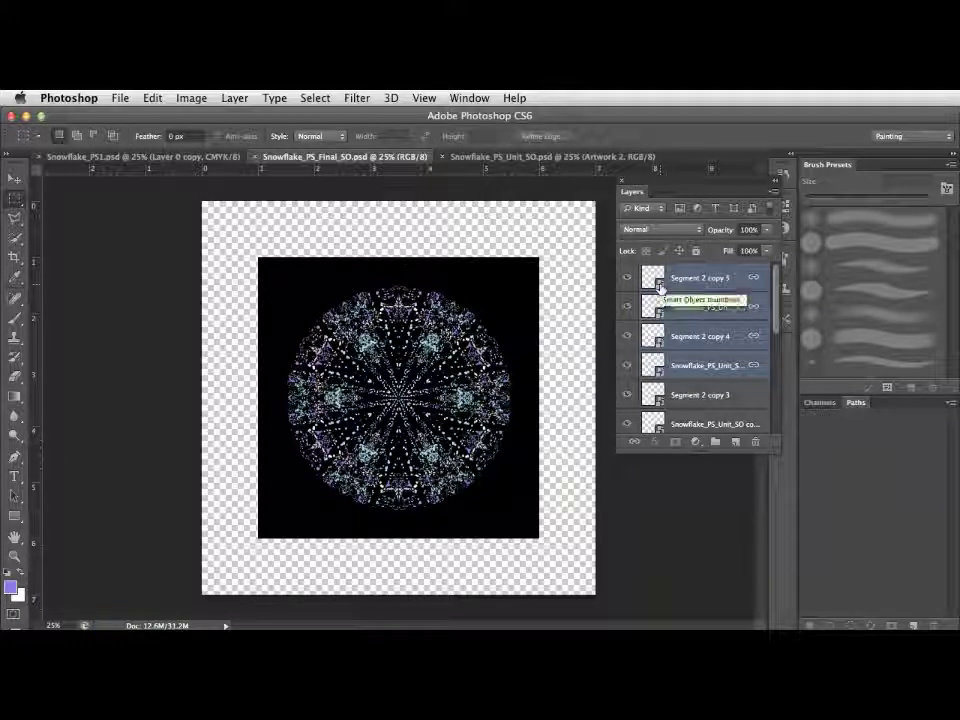
Open Snowflake_PS_Unit_SO.psd from its thumbnail, show its black Background, and zoom in on the wedge
double_click(660, 287)
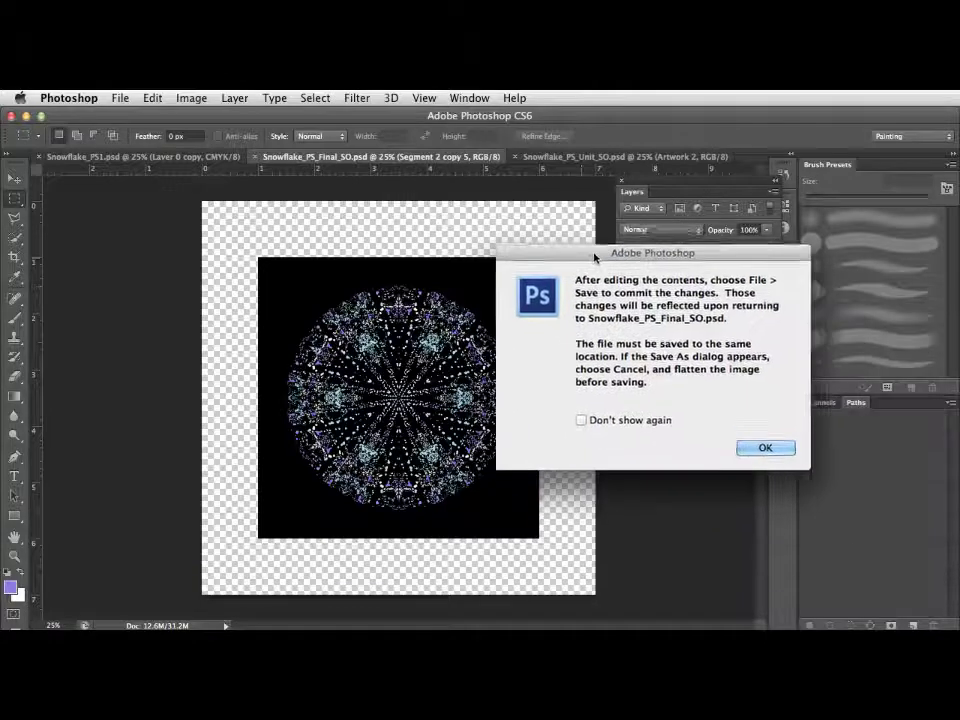
left_click(765, 446)
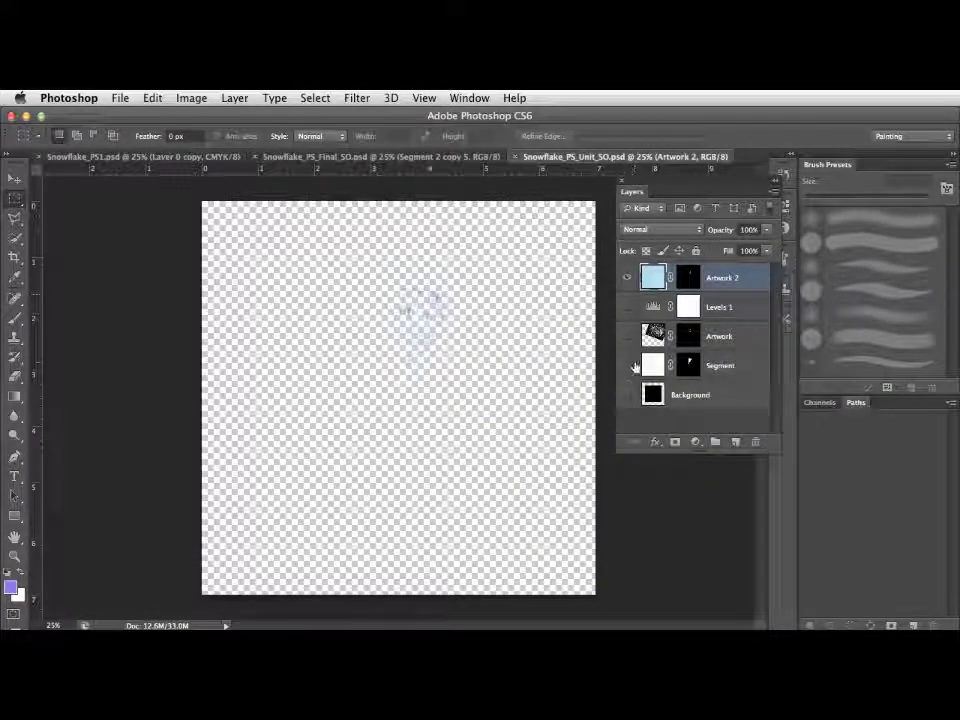
left_click(627, 366)
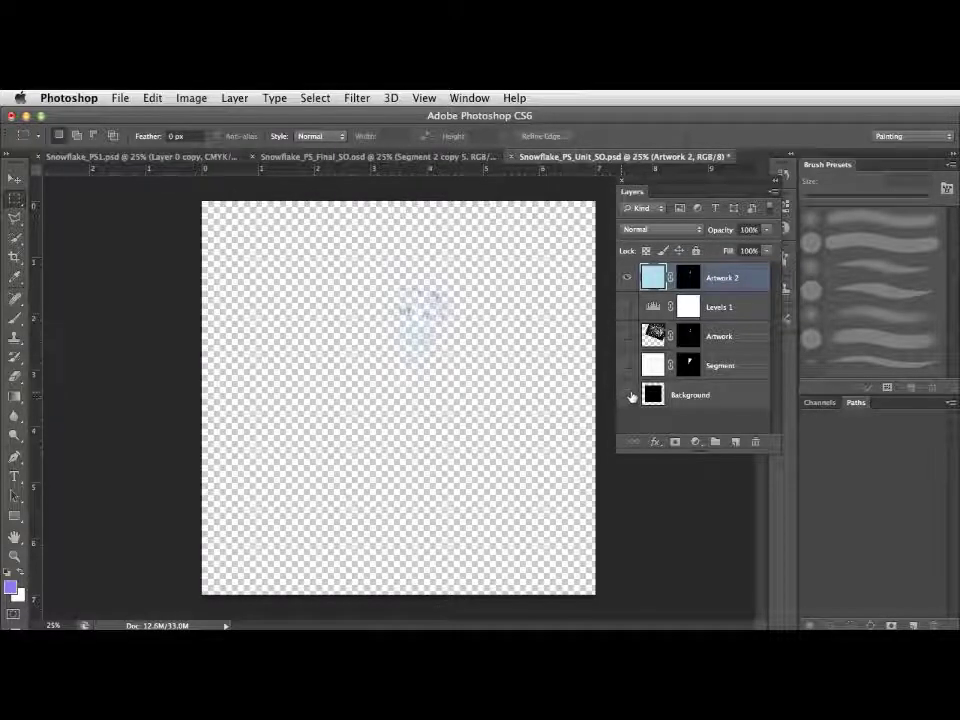
left_click(627, 394)
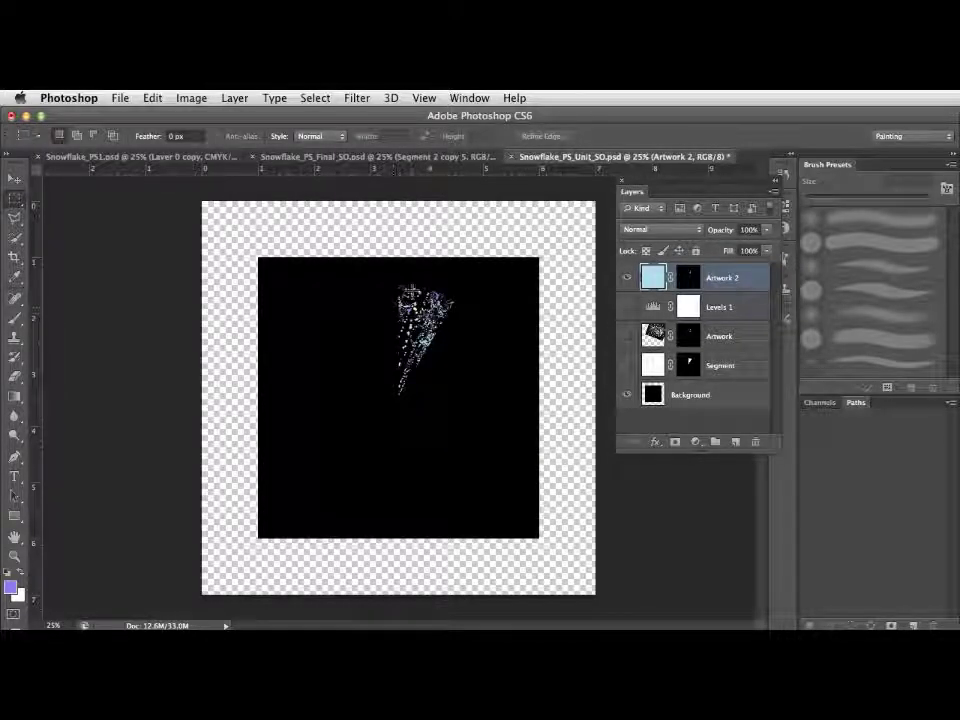
left_click_drag(381, 279, 530, 459)
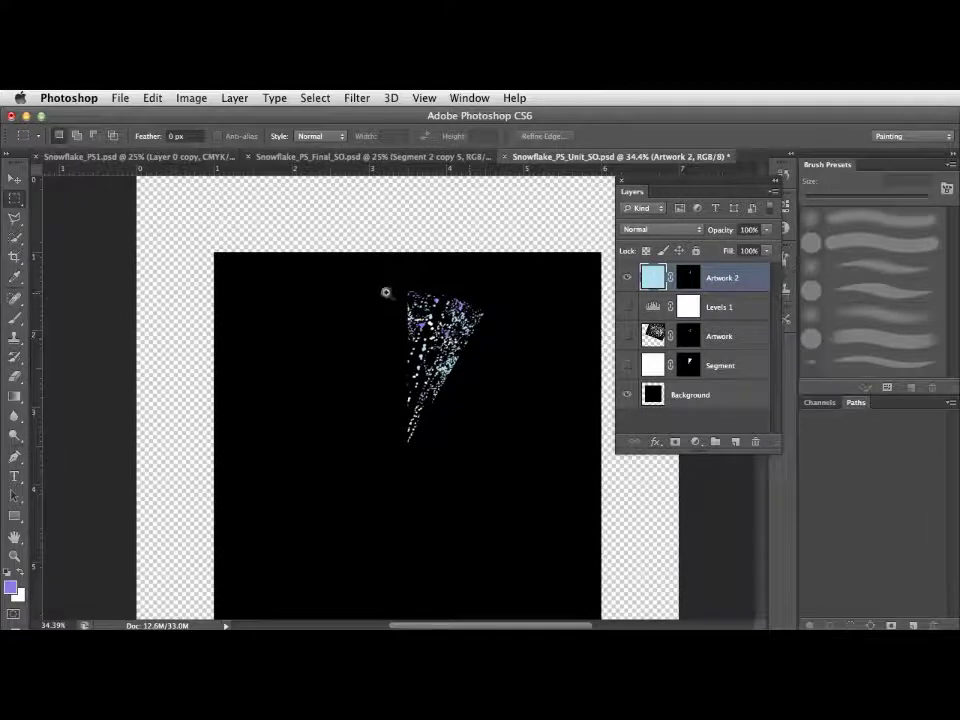
Repaint the wedge's blue spatter white and purple with the Brush, then save the unit file
left_click_drag(386, 291, 445, 292)
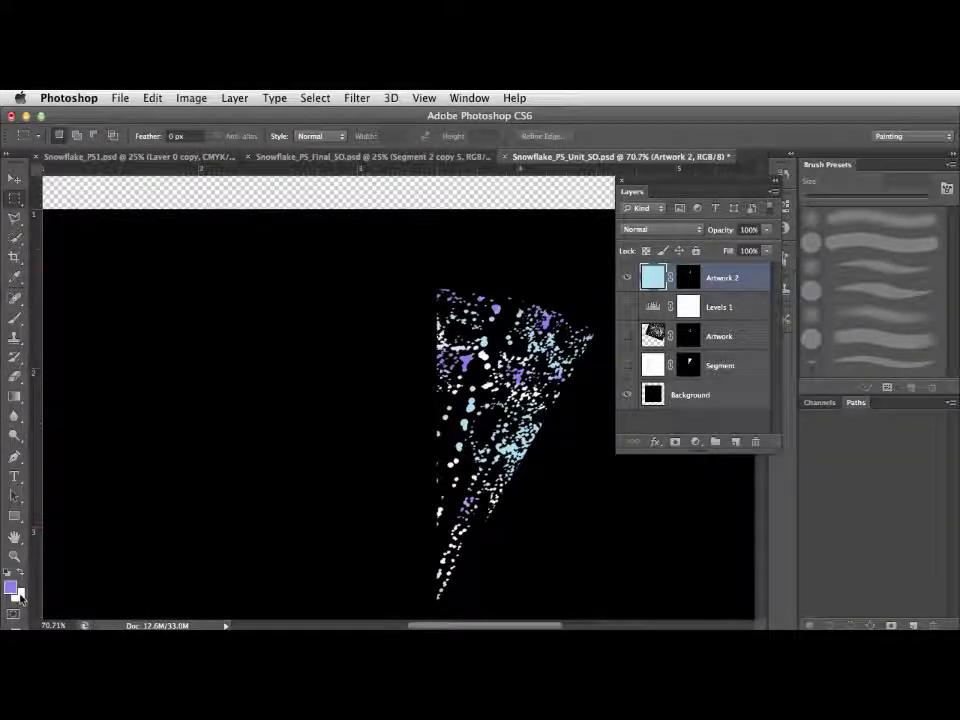
left_click(18, 596)
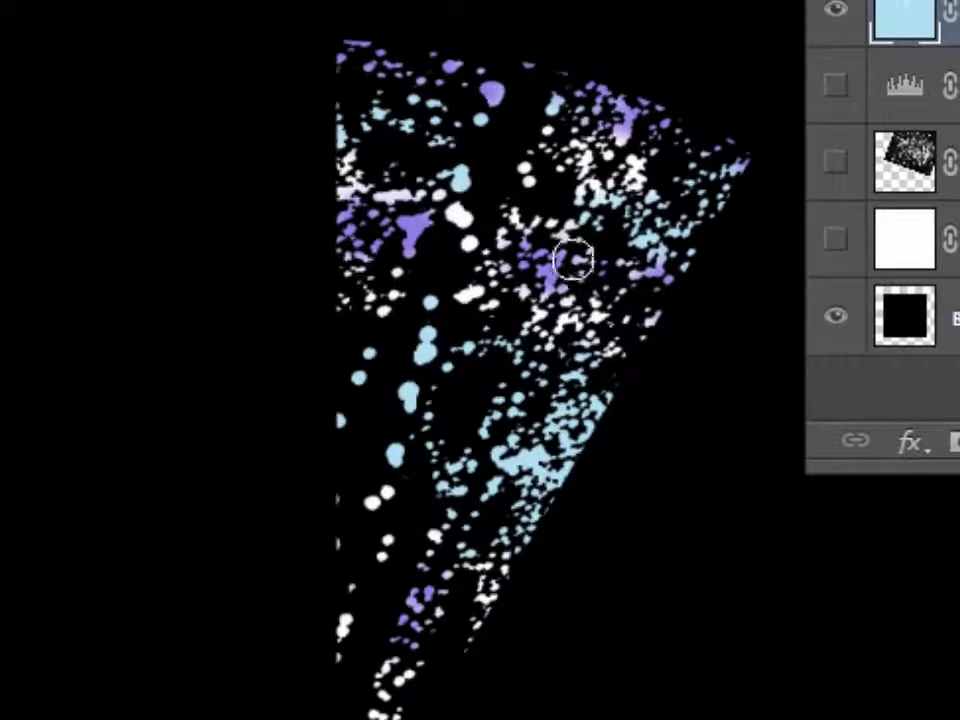
mouse_move(573, 260)
left_mouse_down()
mouse_move(520, 443)
mouse_move(603, 270)
mouse_move(693, 207)
mouse_move(534, 444)
left_mouse_up()
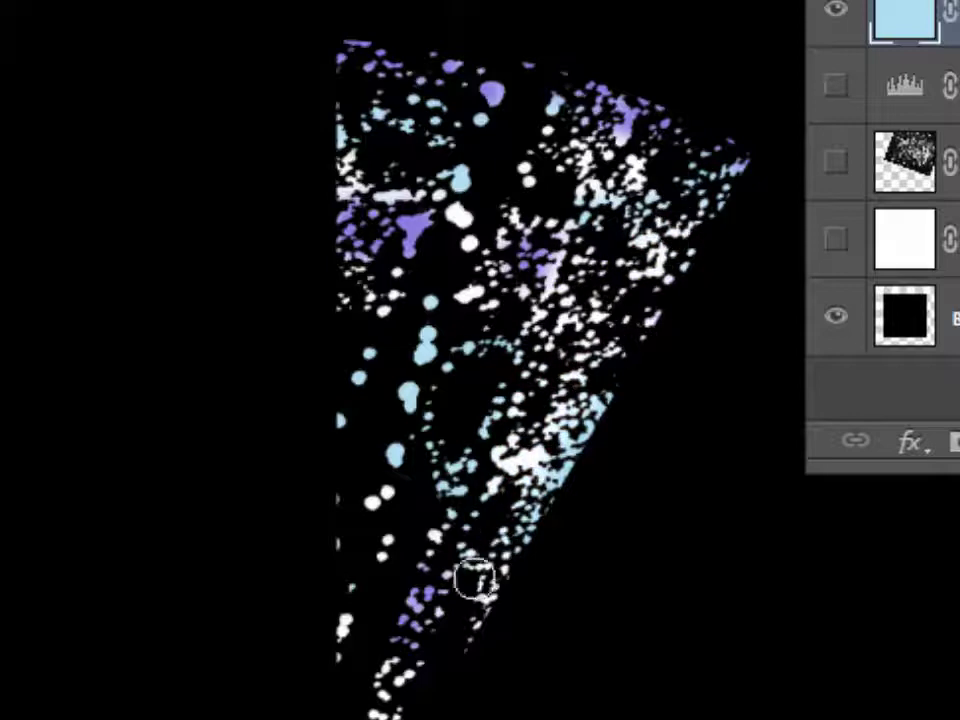
mouse_move(608, 122)
left_mouse_down()
mouse_move(701, 161)
mouse_move(611, 240)
left_mouse_up()
mouse_move(451, 529)
left_mouse_down()
mouse_move(395, 708)
mouse_move(436, 617)
mouse_move(461, 467)
left_mouse_up()
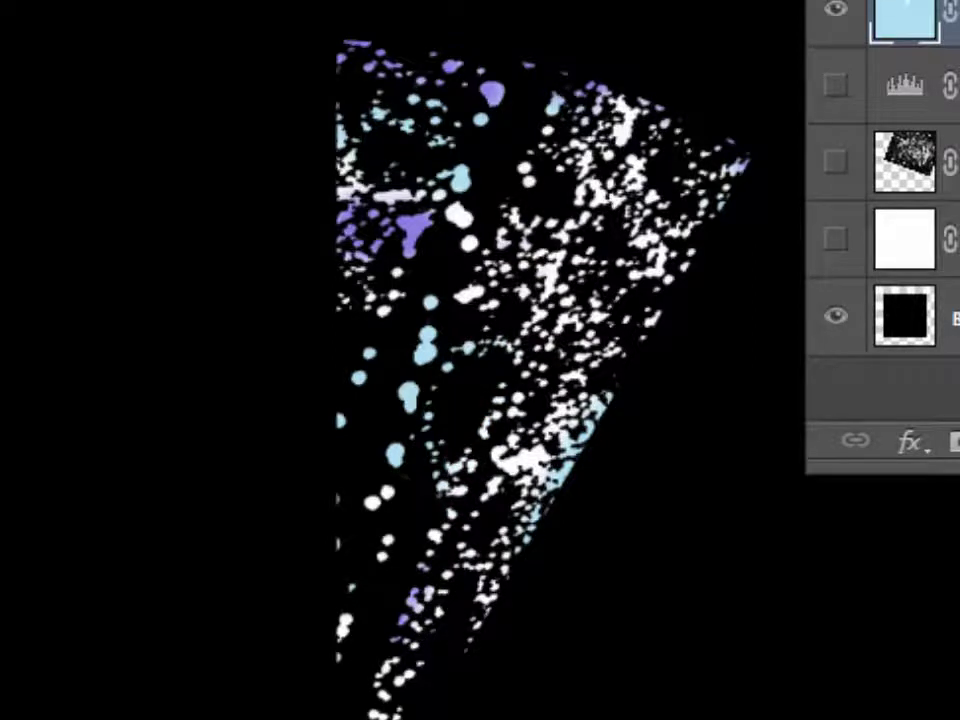
mouse_move(411, 155)
left_mouse_down()
mouse_move(454, 182)
mouse_move(414, 205)
mouse_move(382, 185)
mouse_move(364, 190)
mouse_move(354, 95)
mouse_move(351, 122)
mouse_move(457, 93)
mouse_move(428, 110)
mouse_move(427, 287)
mouse_move(409, 421)
mouse_move(355, 403)
mouse_move(354, 325)
mouse_move(353, 638)
mouse_move(358, 597)
mouse_move(347, 630)
left_mouse_up()
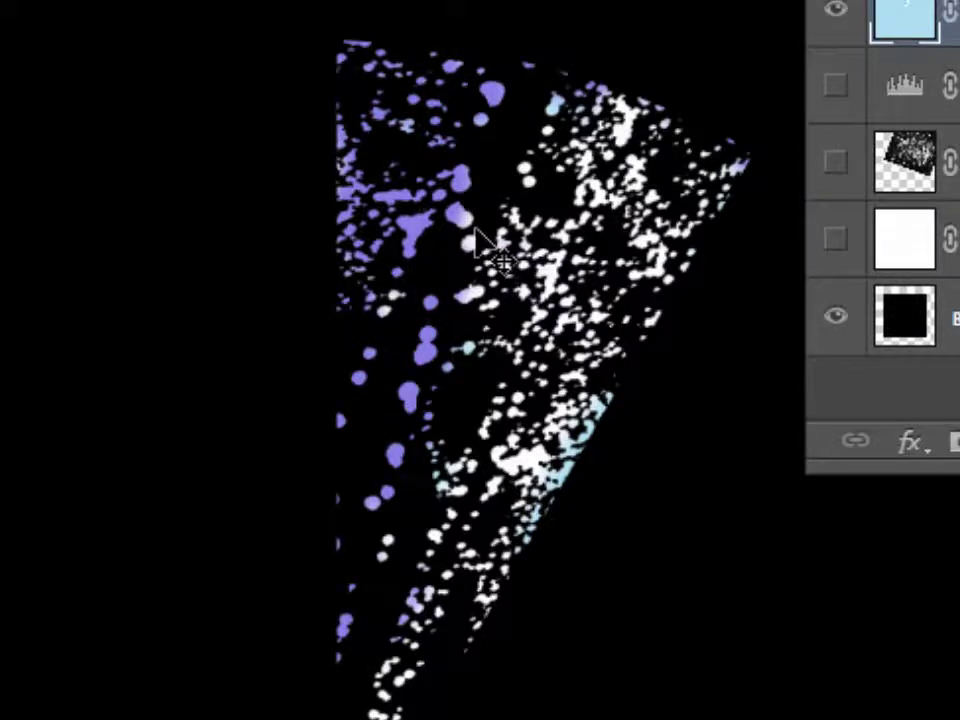
key("ctrl+s")
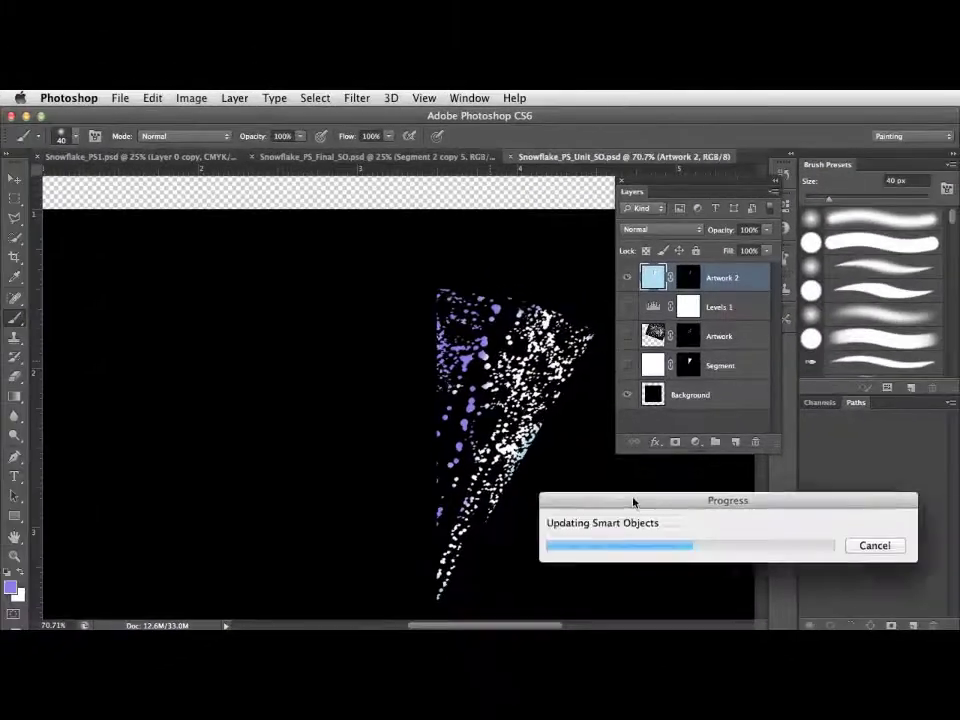
left_click_drag(633, 502, 440, 494)
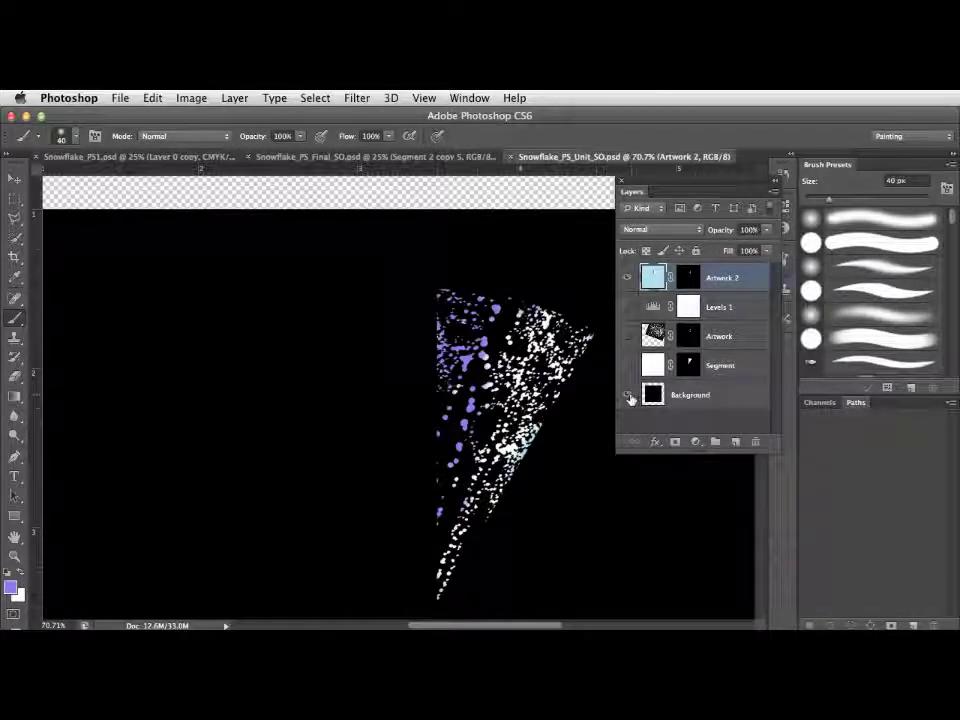
Hide the unit file's black Background, save it, and return to Snowflake_PS_Final_SO.psd
left_click(628, 396)
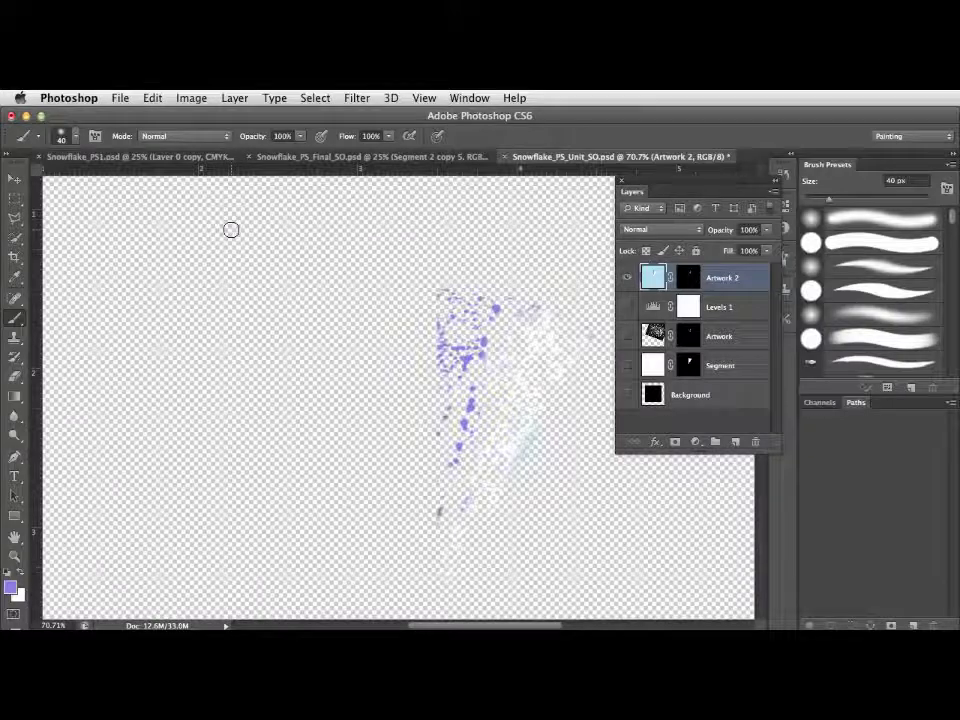
key("super+s")
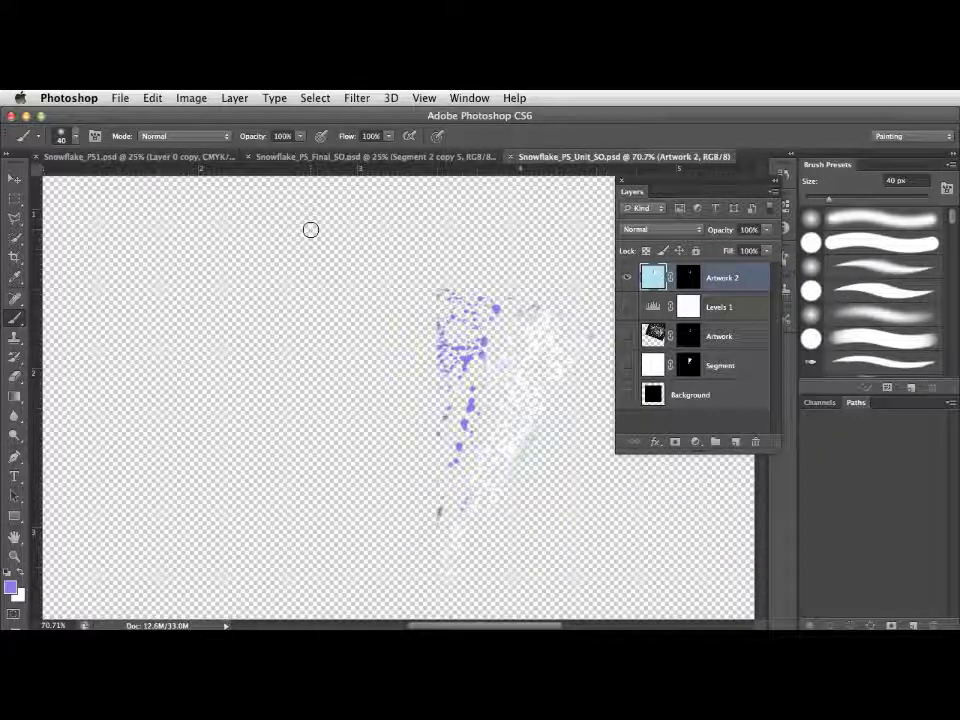
left_click(344, 158)
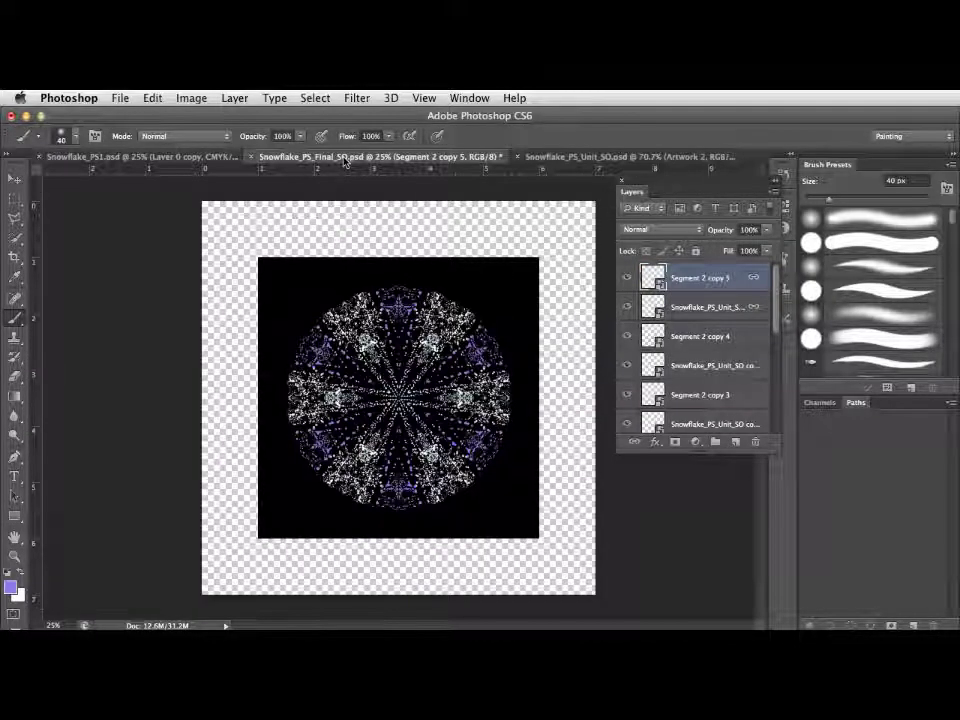